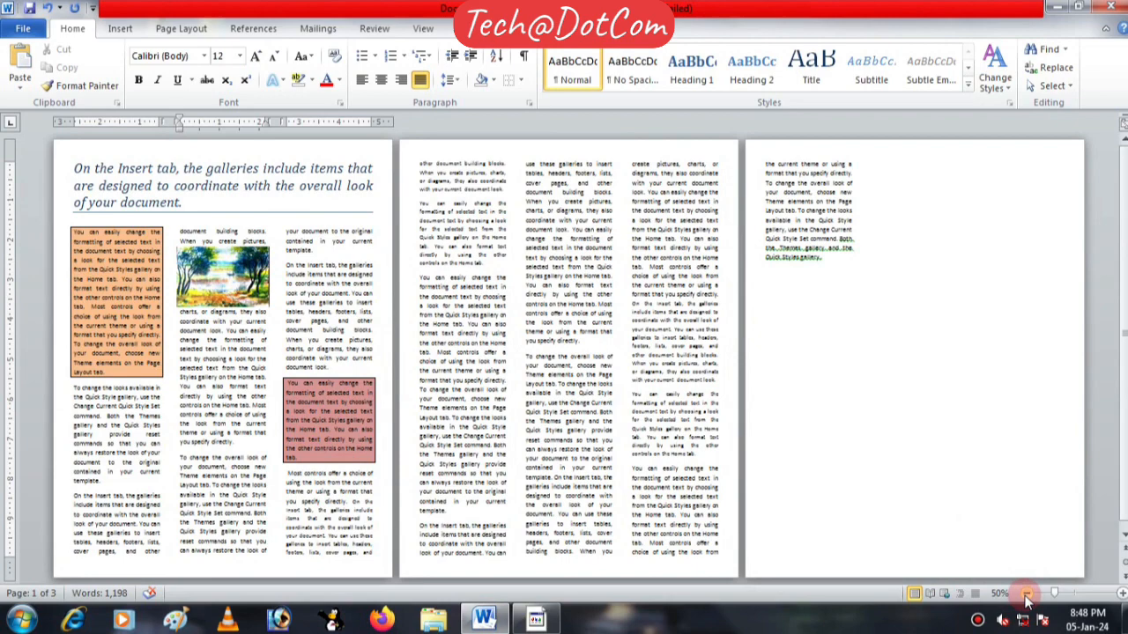
Enlarge the heading at the start of the document to 22 pt and justify it.
{"action": "left_click", "coordinate": [1122, 594]}
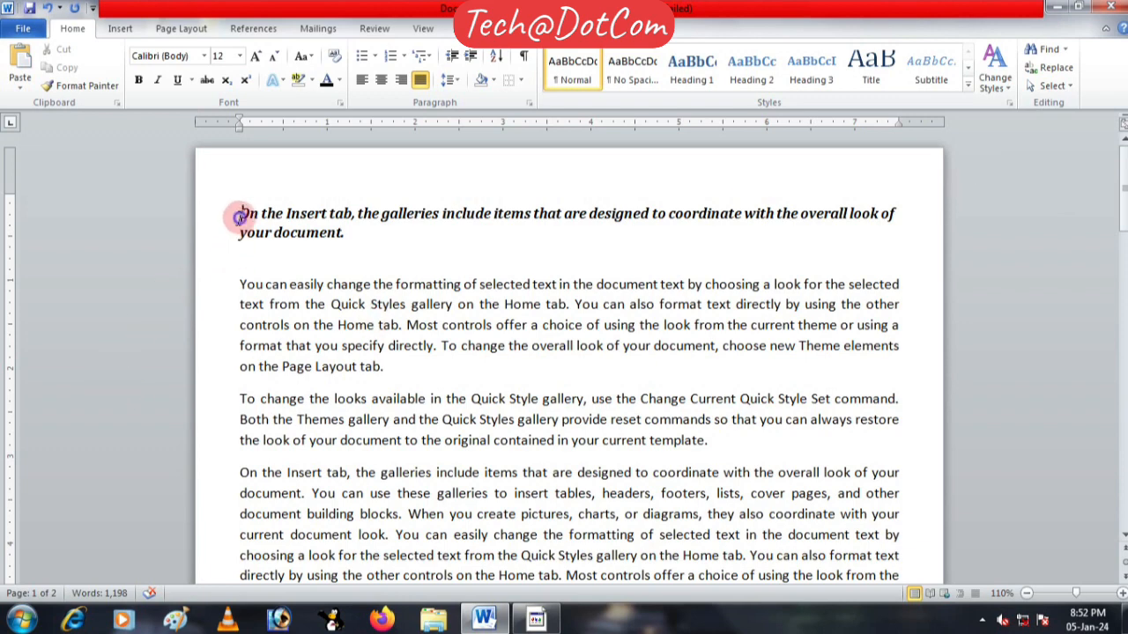
{"action": "left_click_drag", "start_coordinate": [240, 216], "coordinate": [368, 240]}
{"action": "left_click", "coordinate": [255, 58]}
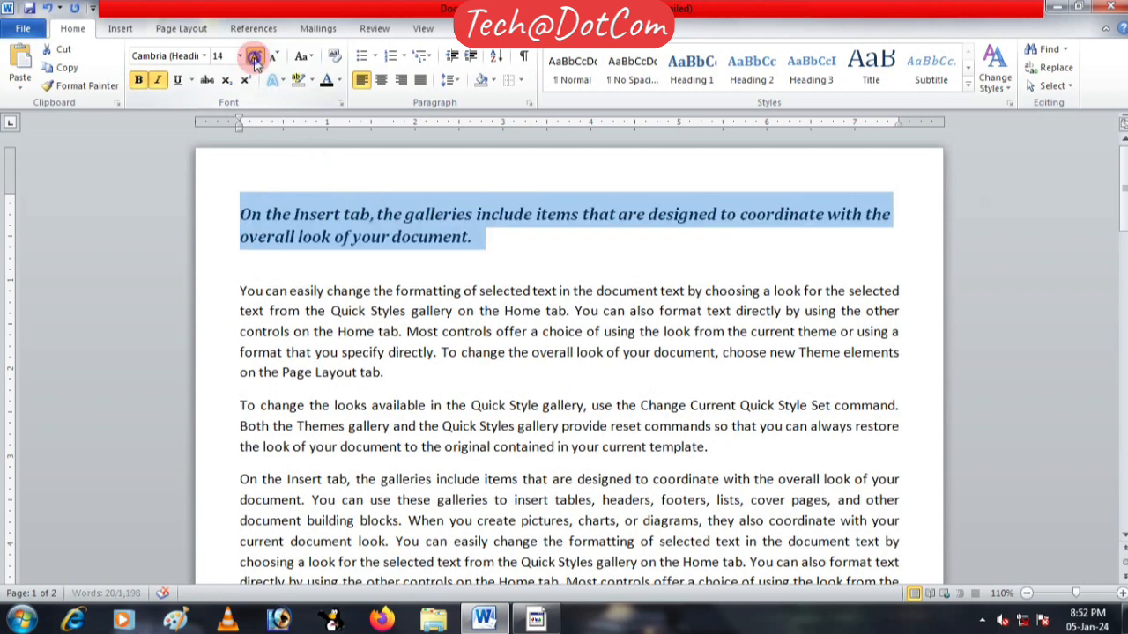
{"action": "left_click", "coordinate": [254, 58]}
{"action": "left_click", "coordinate": [255, 59]}
{"action": "left_click", "coordinate": [254, 58]}
{"action": "left_click", "coordinate": [255, 58]}
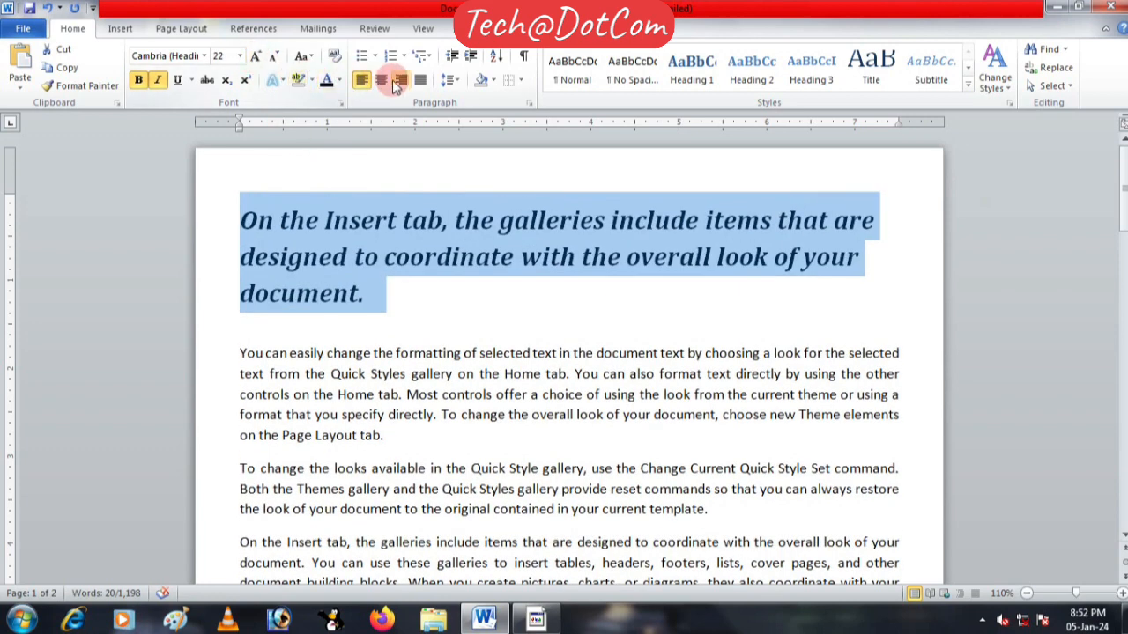
{"action": "left_click", "coordinate": [422, 80]}
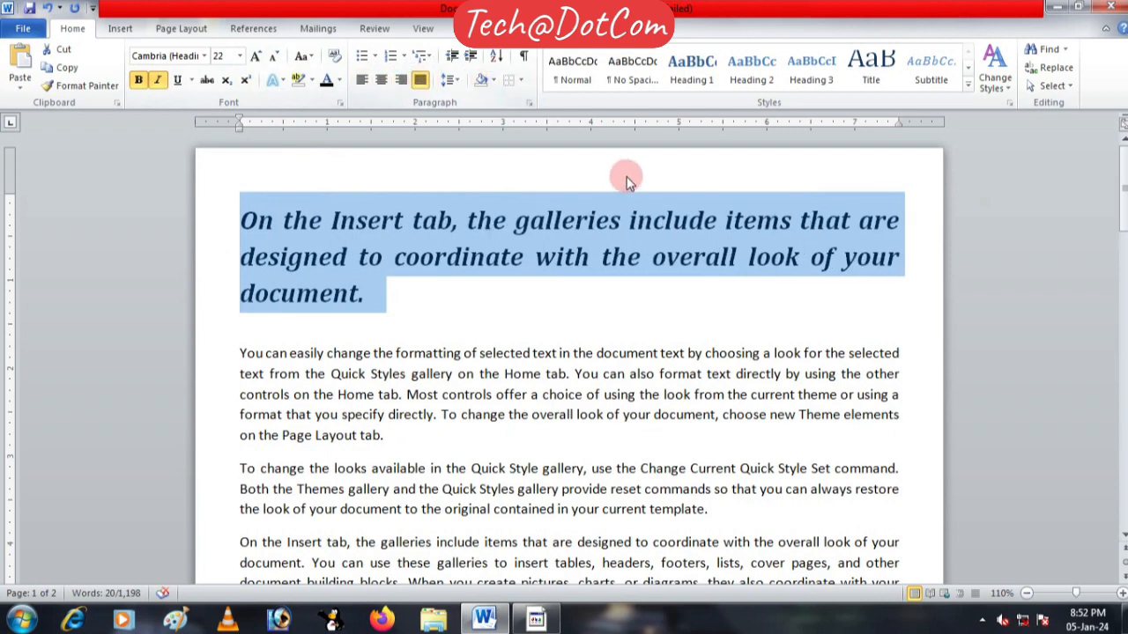
Apply the Title quick style to the heading and justify it again.
{"action": "left_click", "coordinate": [969, 87]}
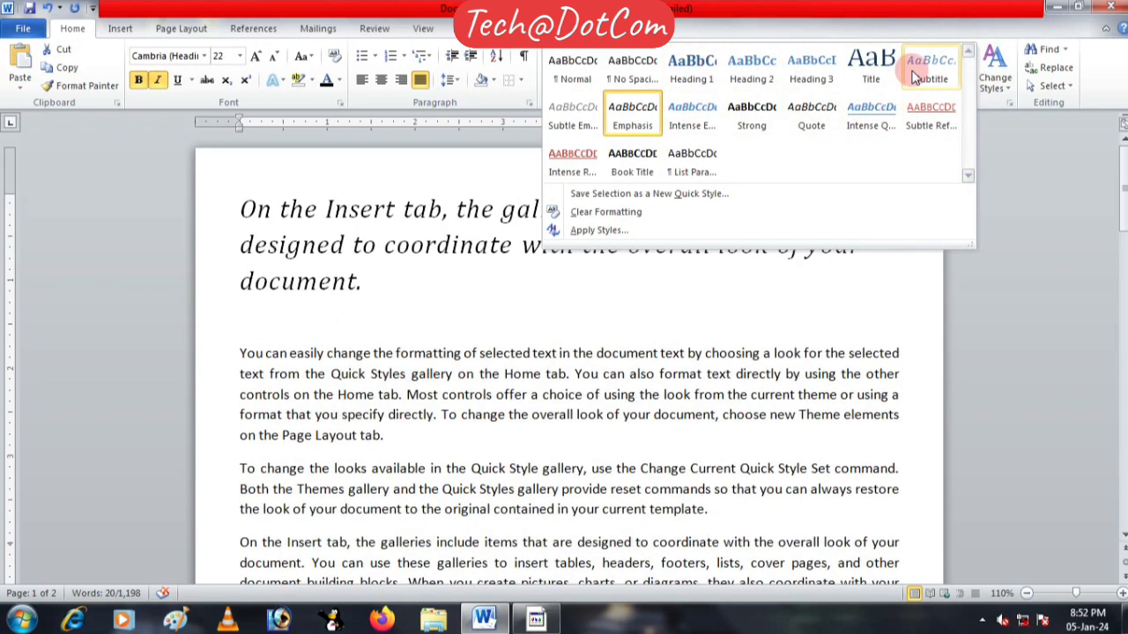
{"action": "left_click", "coordinate": [848, 75]}
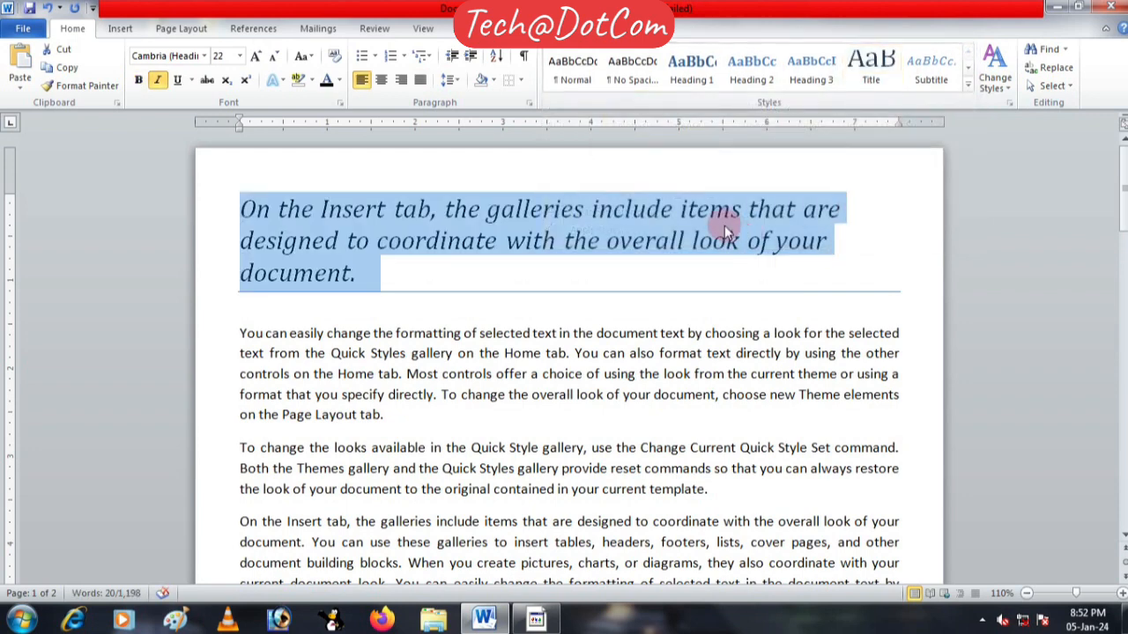
{"action": "left_click", "coordinate": [421, 79]}
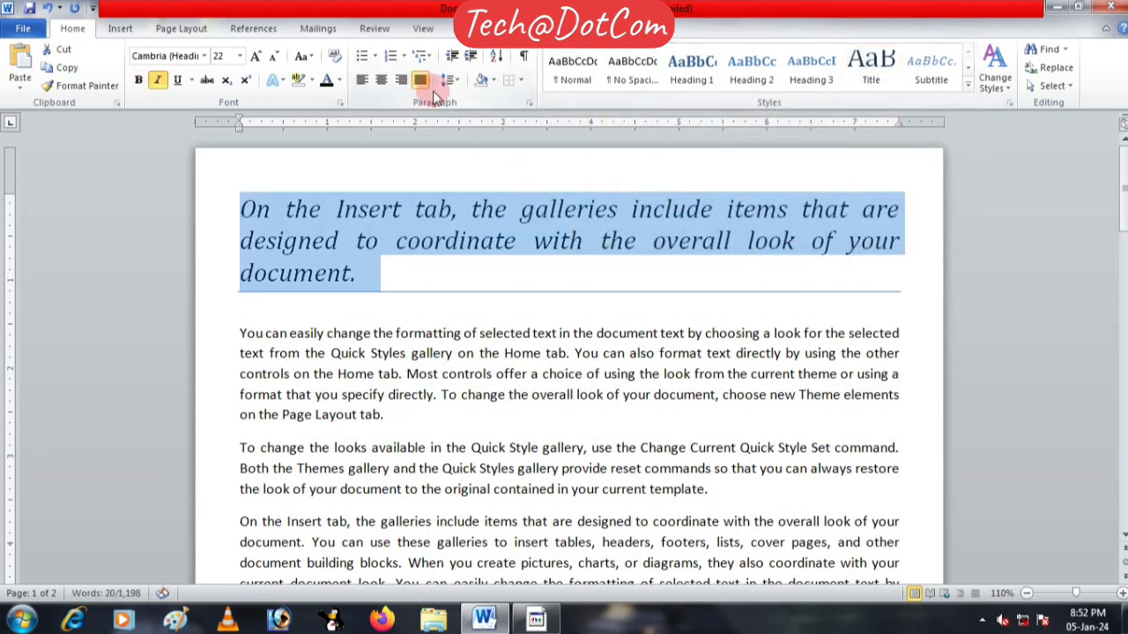
Colour the heading text with the standard dark blue and deselect it.
{"action": "left_click", "coordinate": [340, 80]}
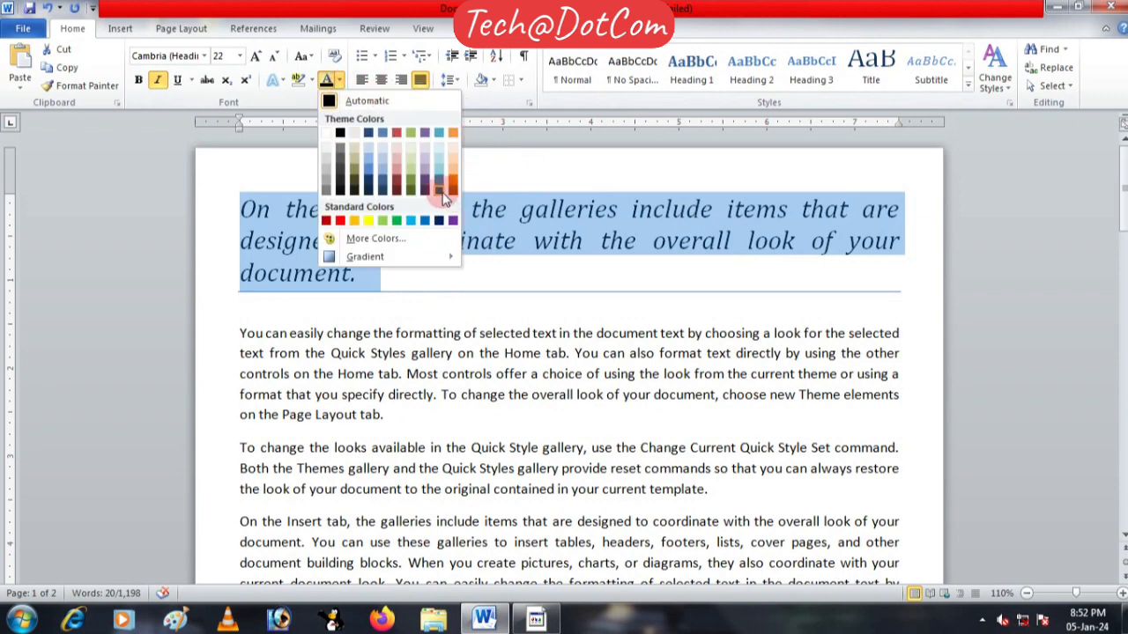
{"action": "left_click", "coordinate": [441, 221]}
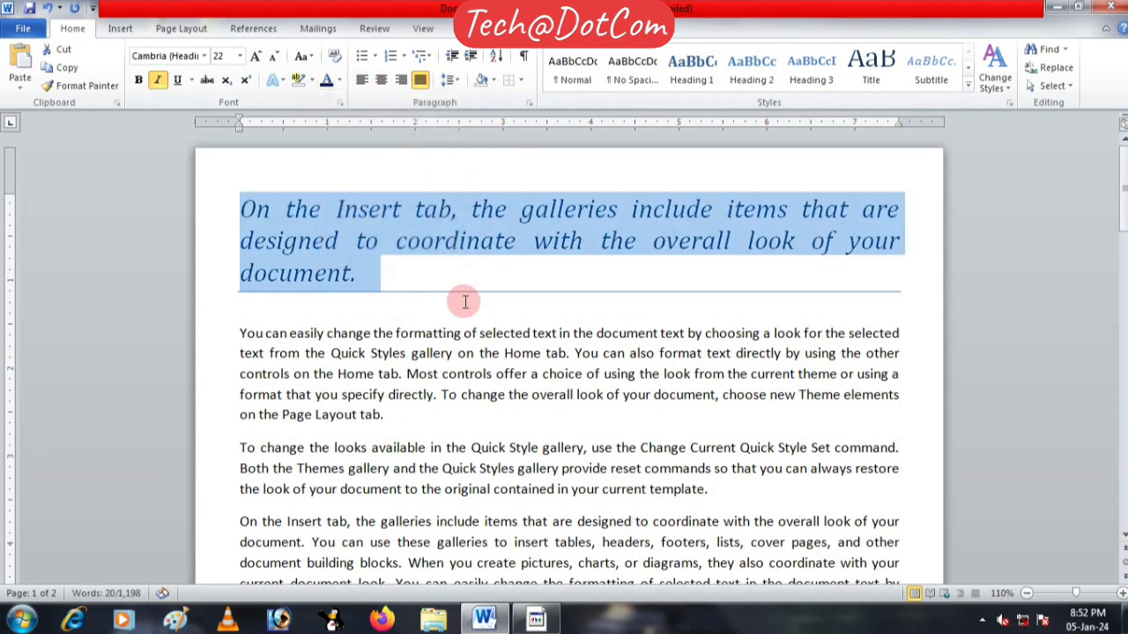
{"action": "left_click", "coordinate": [462, 301]}
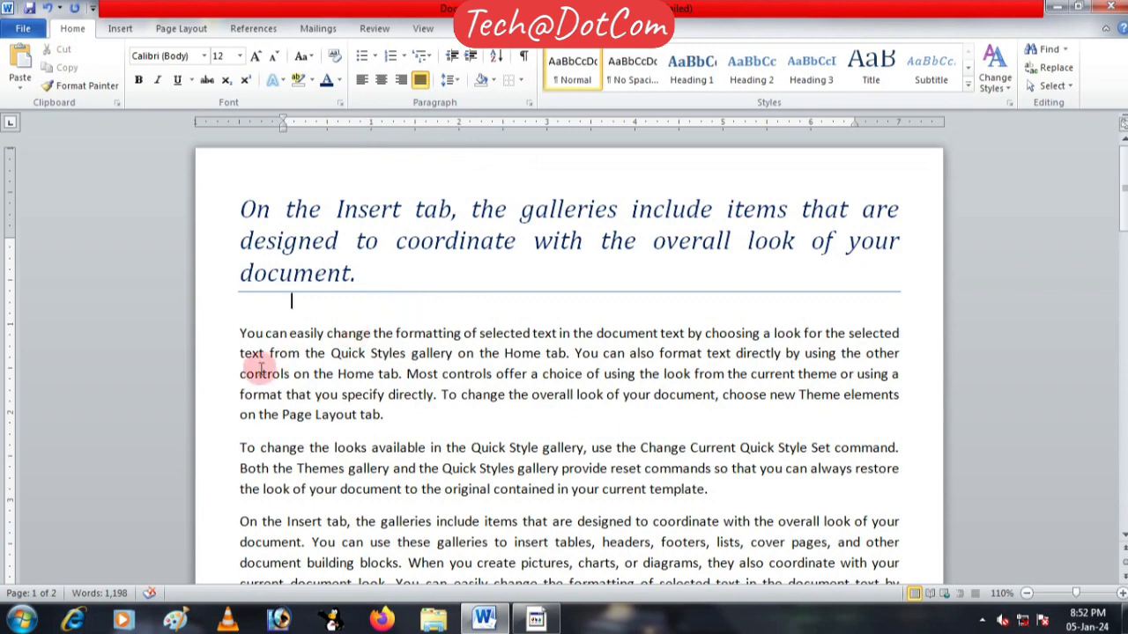
Lay out all the body text below the heading in three equal-width columns, after previewing the Left and Right presets.
{"action": "left_click_drag", "start_coordinate": [242, 345], "coordinate": [764, 437]}
{"action": "scroll", "coordinate": [764, 437], "scroll_direction": "up", "scroll_amount": 10}
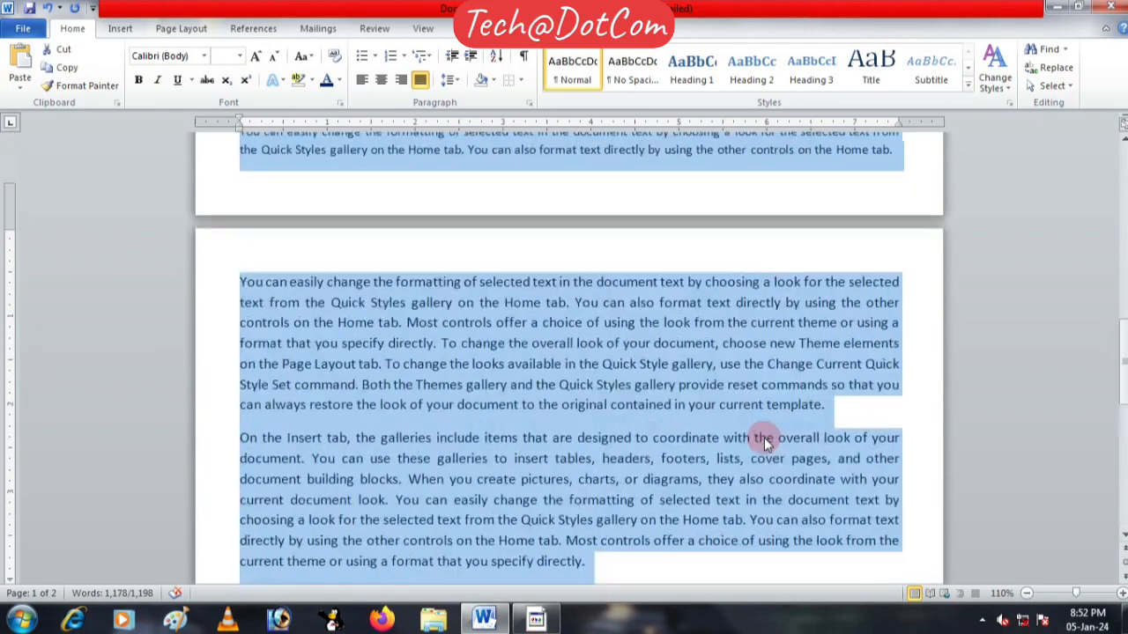
{"action": "scroll", "coordinate": [763, 437], "scroll_direction": "up", "scroll_amount": 8}
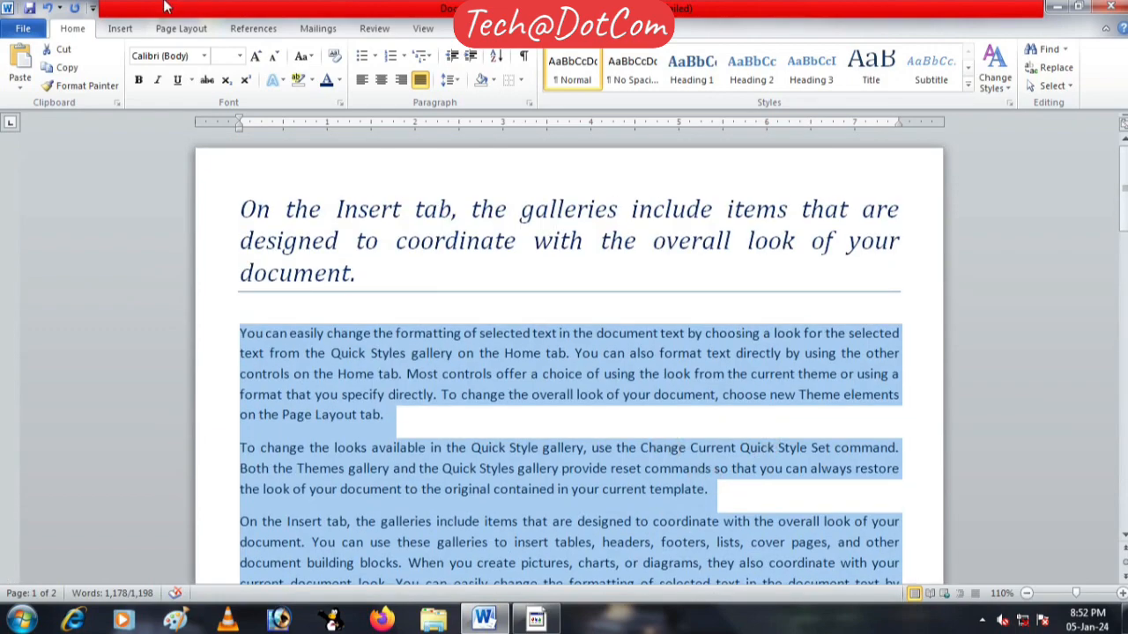
{"action": "left_click", "coordinate": [181, 28]}
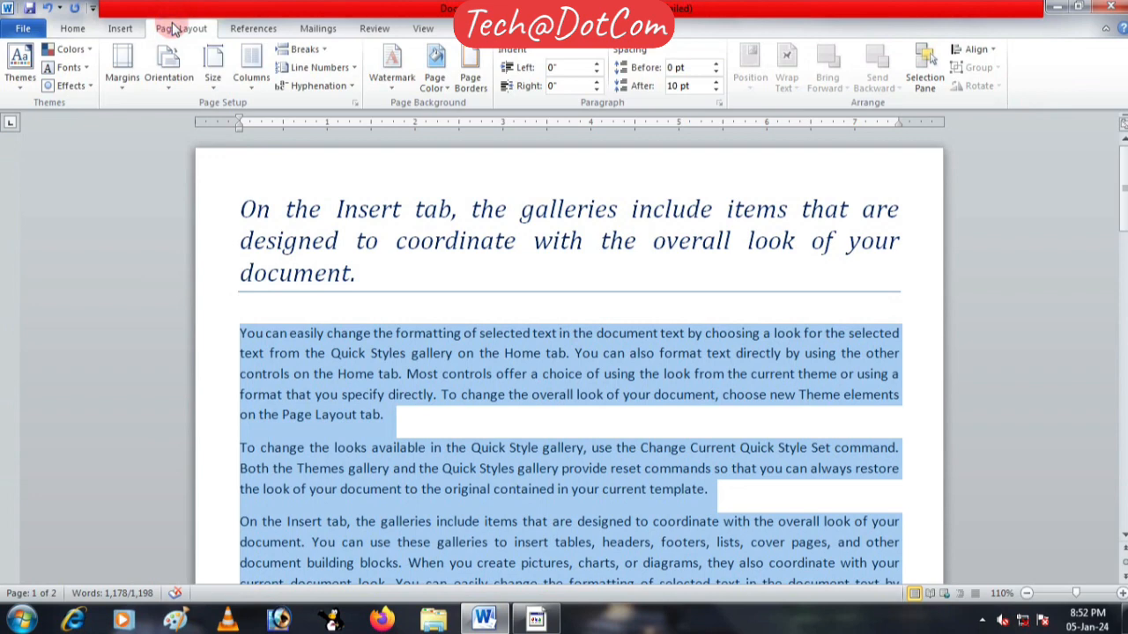
{"action": "left_click", "coordinate": [250, 93]}
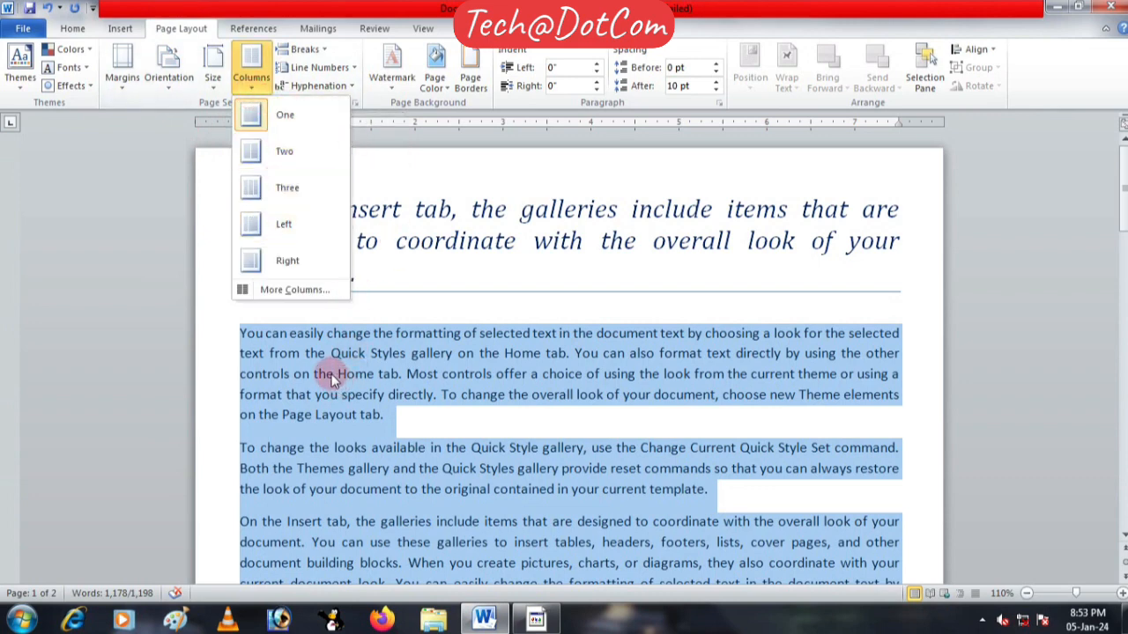
{"action": "left_click", "coordinate": [282, 292]}
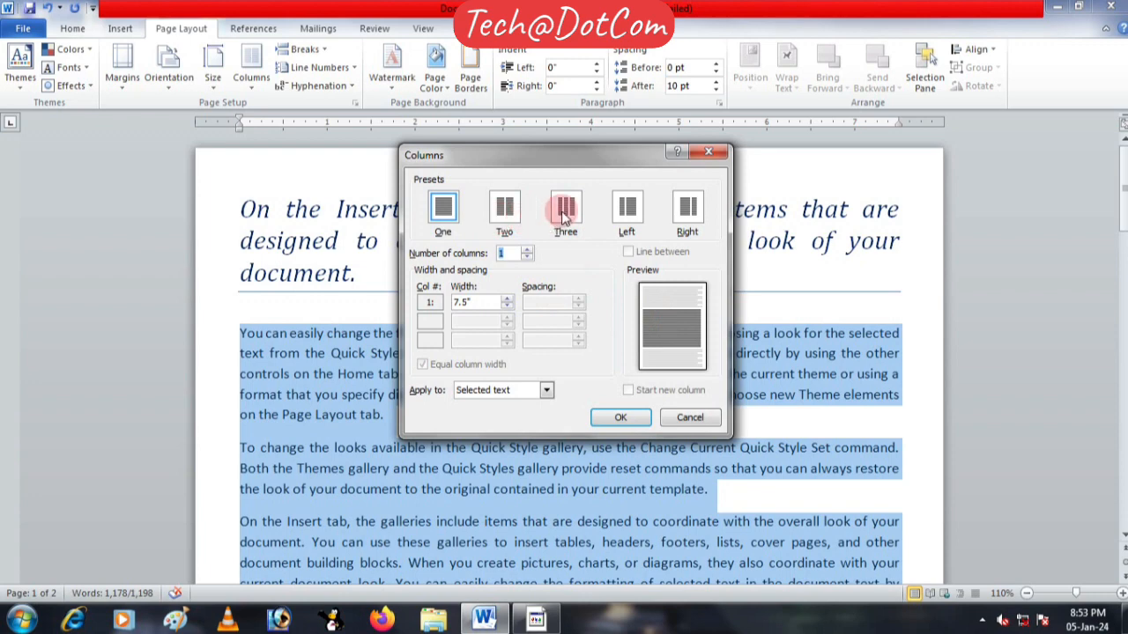
{"action": "left_click", "coordinate": [629, 219]}
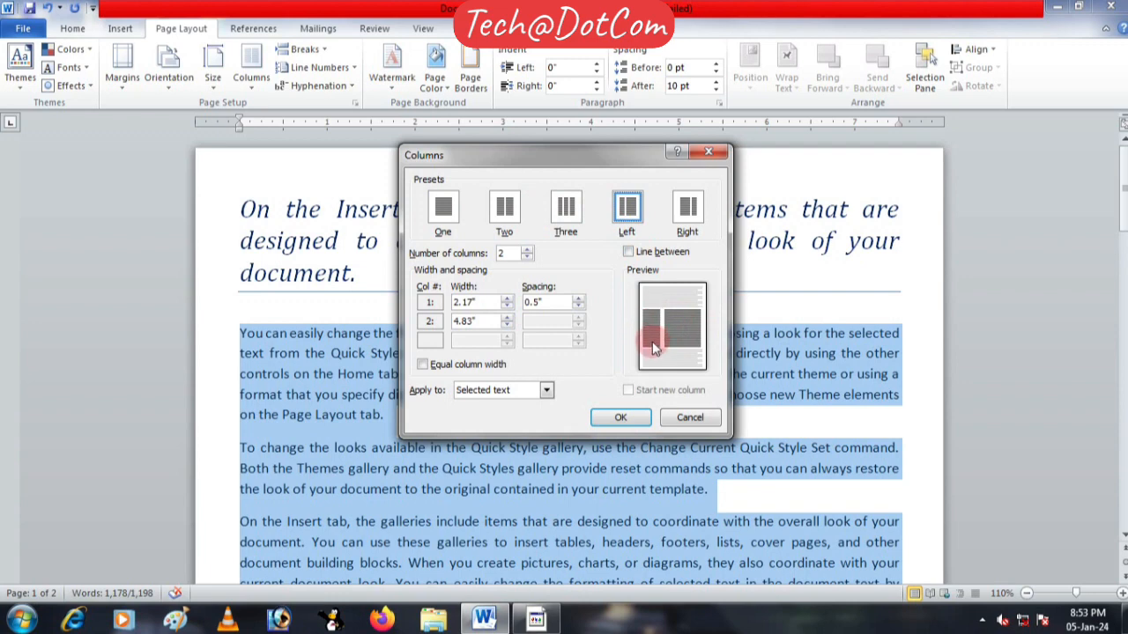
{"action": "left_click", "coordinate": [688, 212]}
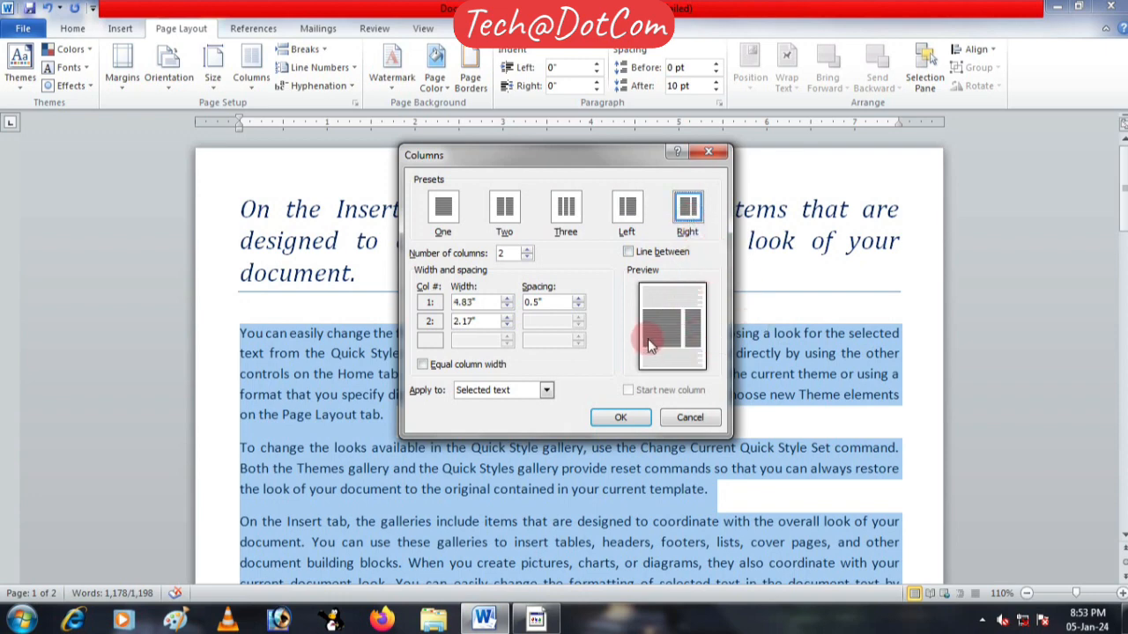
{"action": "left_click", "coordinate": [564, 219]}
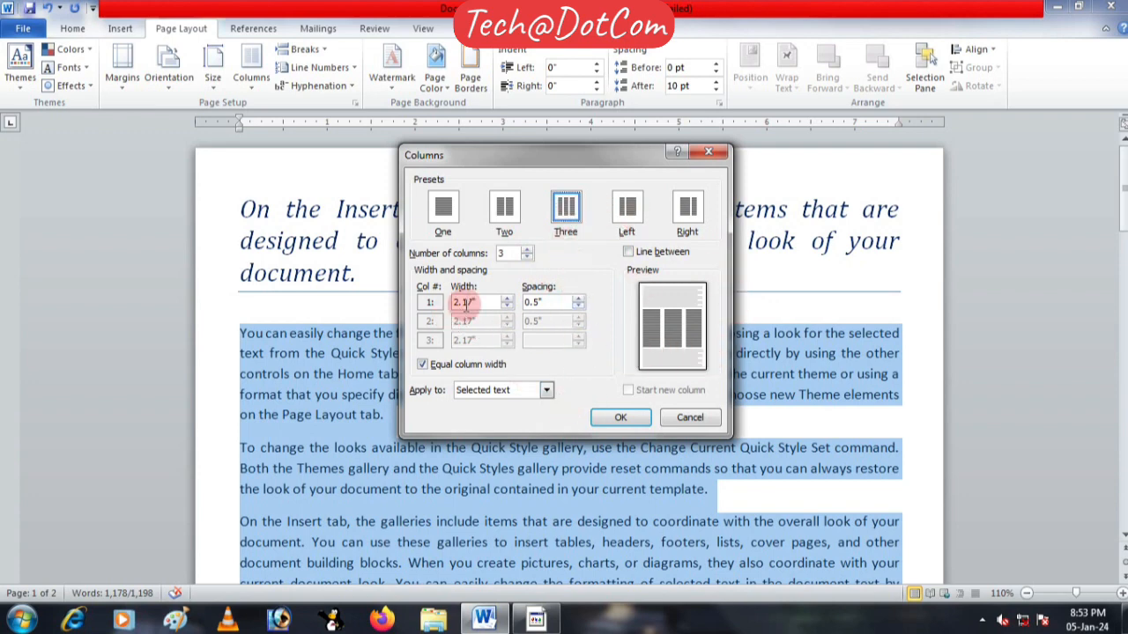
{"action": "left_click", "coordinate": [614, 421]}
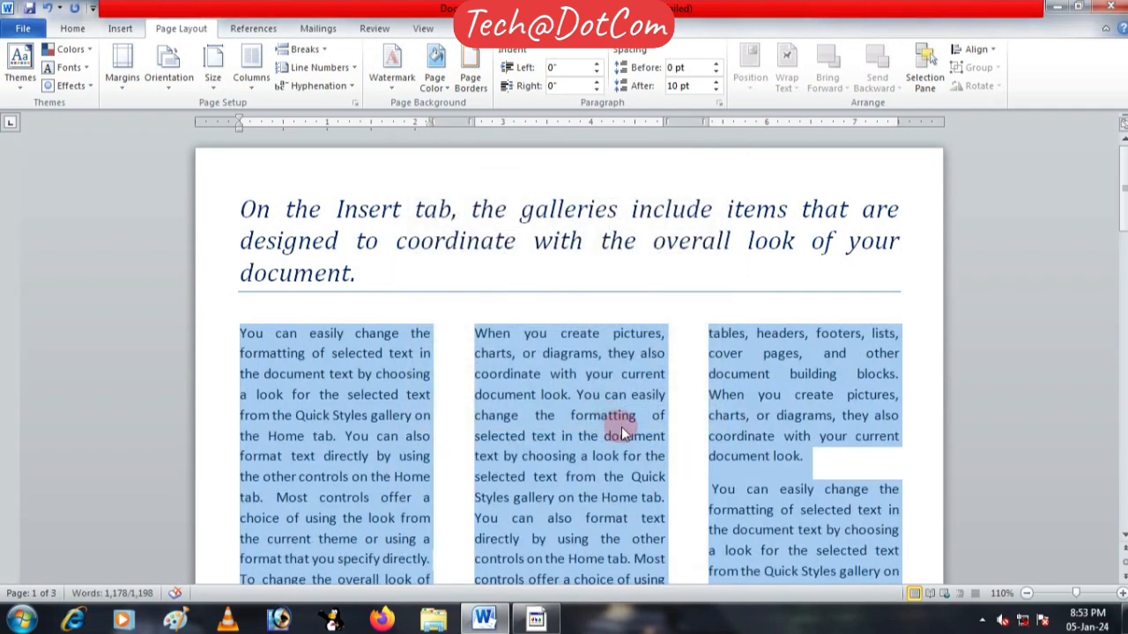
Check how the three-column text flows through the document, then clear the selection.
{"action": "scroll", "coordinate": [621, 426], "scroll_direction": "down", "scroll_amount": 6}
{"action": "scroll", "coordinate": [636, 419], "scroll_direction": "up", "scroll_amount": 5}
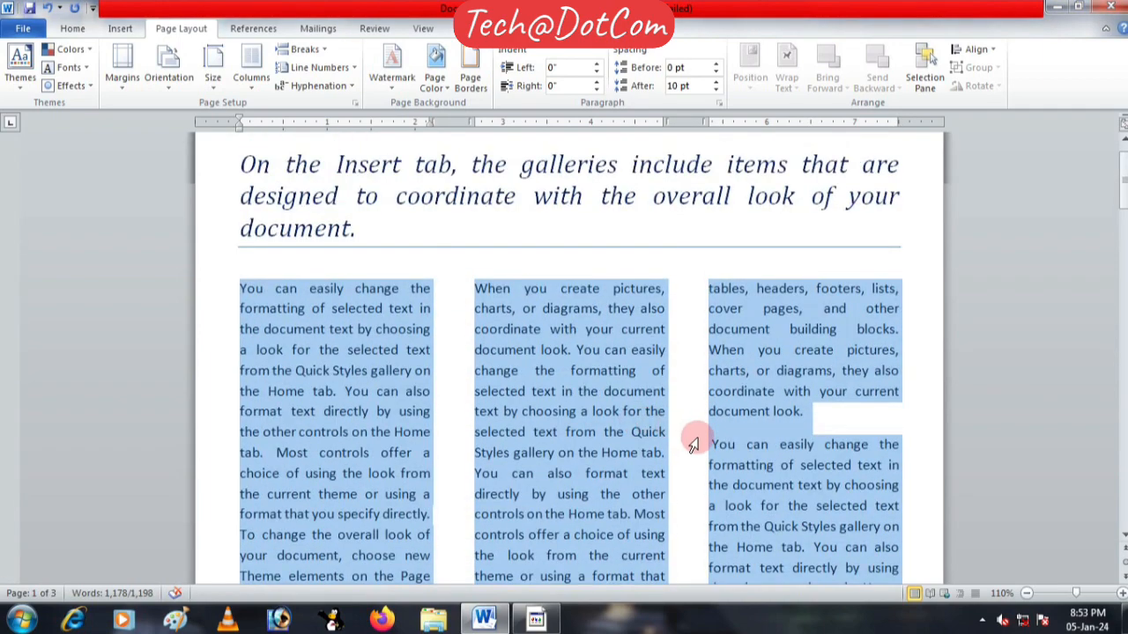
{"action": "scroll", "coordinate": [694, 445], "scroll_direction": "down", "scroll_amount": 20}
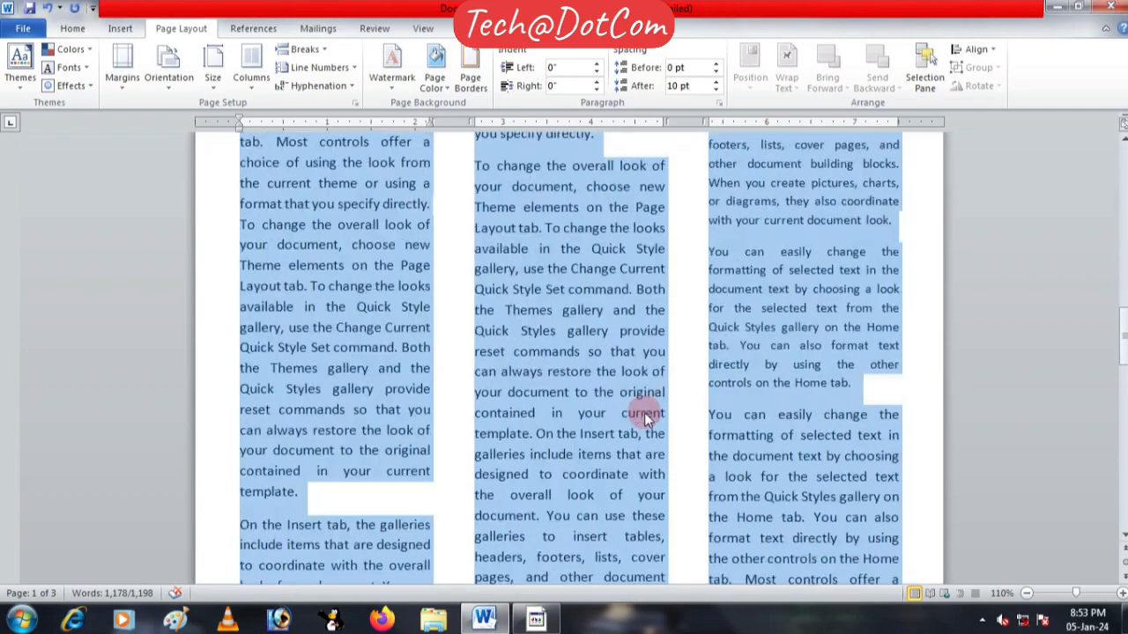
{"action": "scroll", "coordinate": [644, 414], "scroll_direction": "down", "scroll_amount": 20}
{"action": "scroll", "coordinate": [642, 414], "scroll_direction": "up", "scroll_amount": 6}
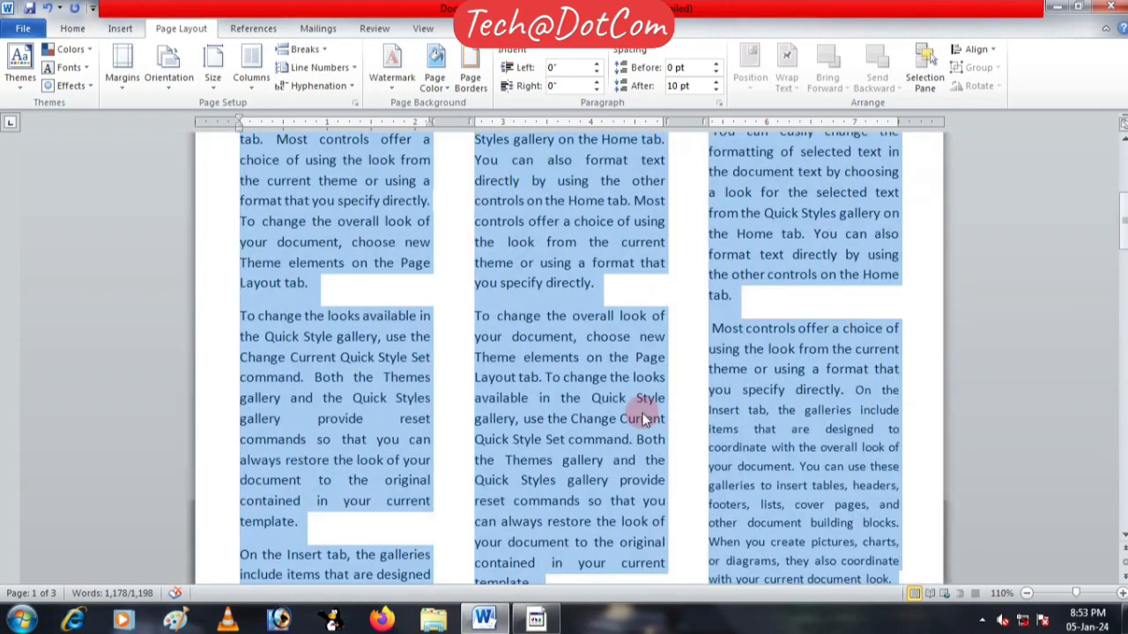
{"action": "scroll", "coordinate": [641, 421], "scroll_direction": "up", "scroll_amount": 8}
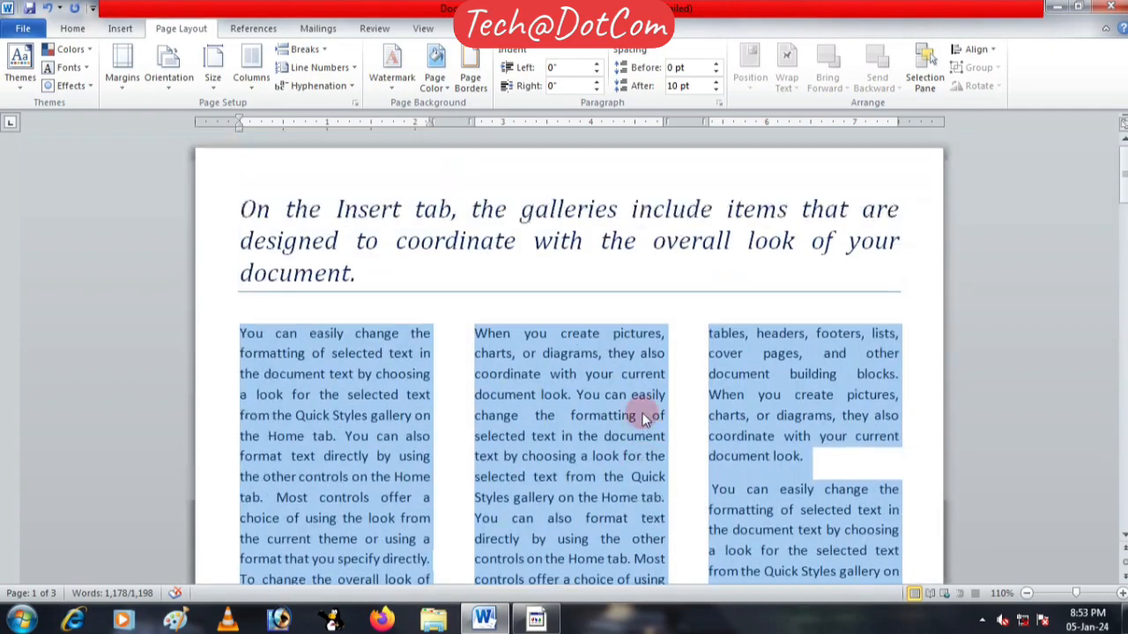
{"action": "left_click", "coordinate": [505, 387]}
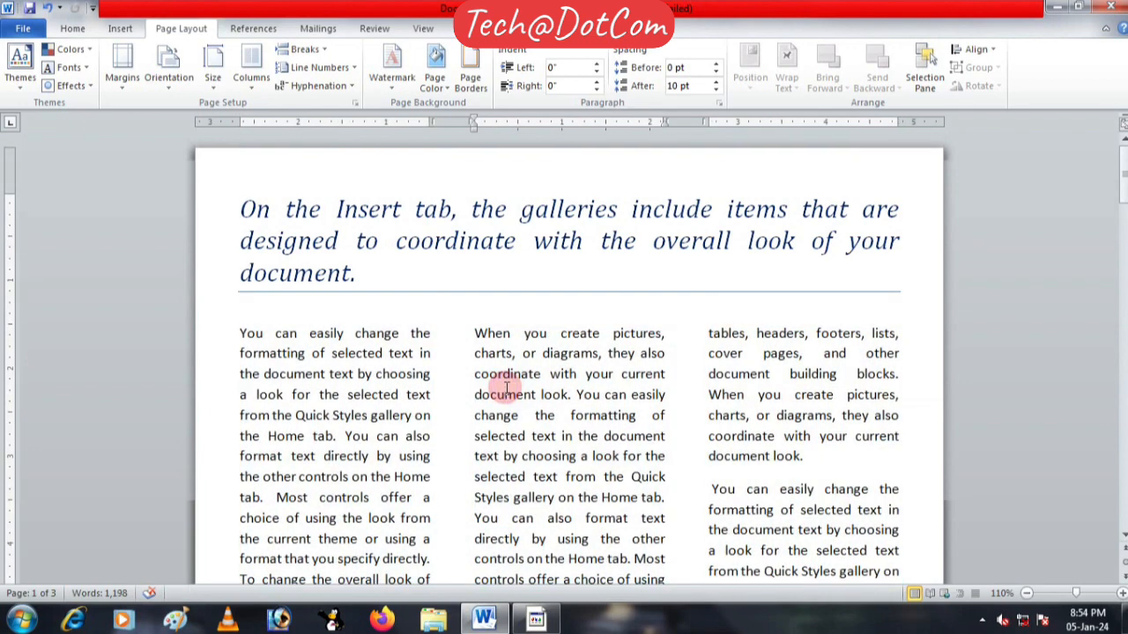
Add outside borders to the first paragraph of the first column.
{"action": "scroll", "coordinate": [506, 387], "scroll_direction": "down", "scroll_amount": 1}
{"action": "scroll", "coordinate": [498, 389], "scroll_direction": "down", "scroll_amount": 2}
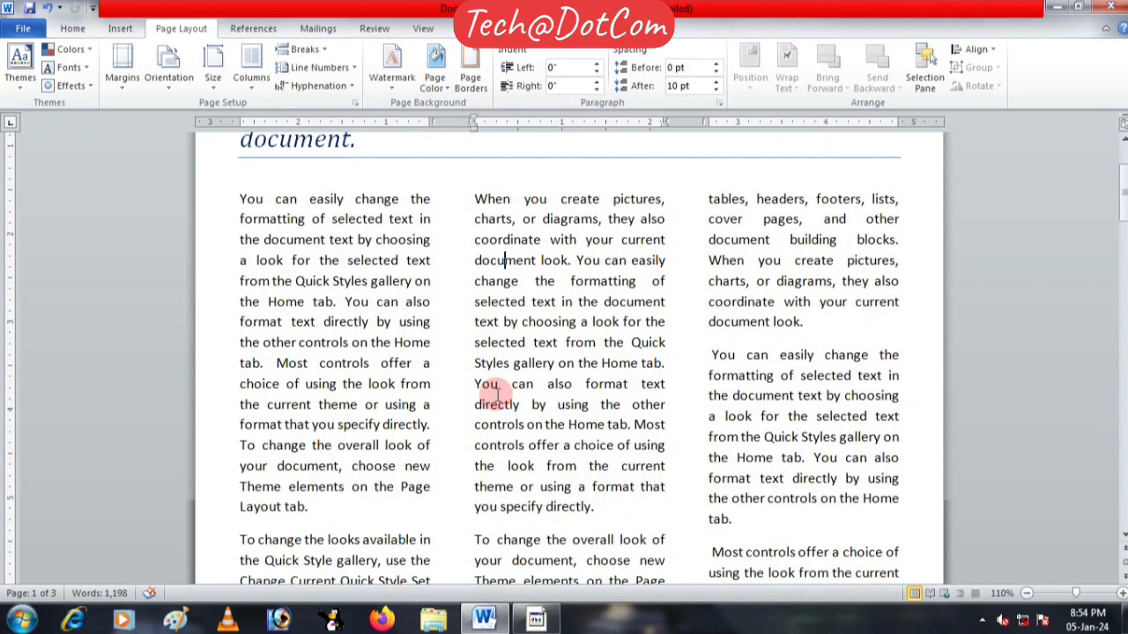
{"action": "left_click", "coordinate": [333, 348]}
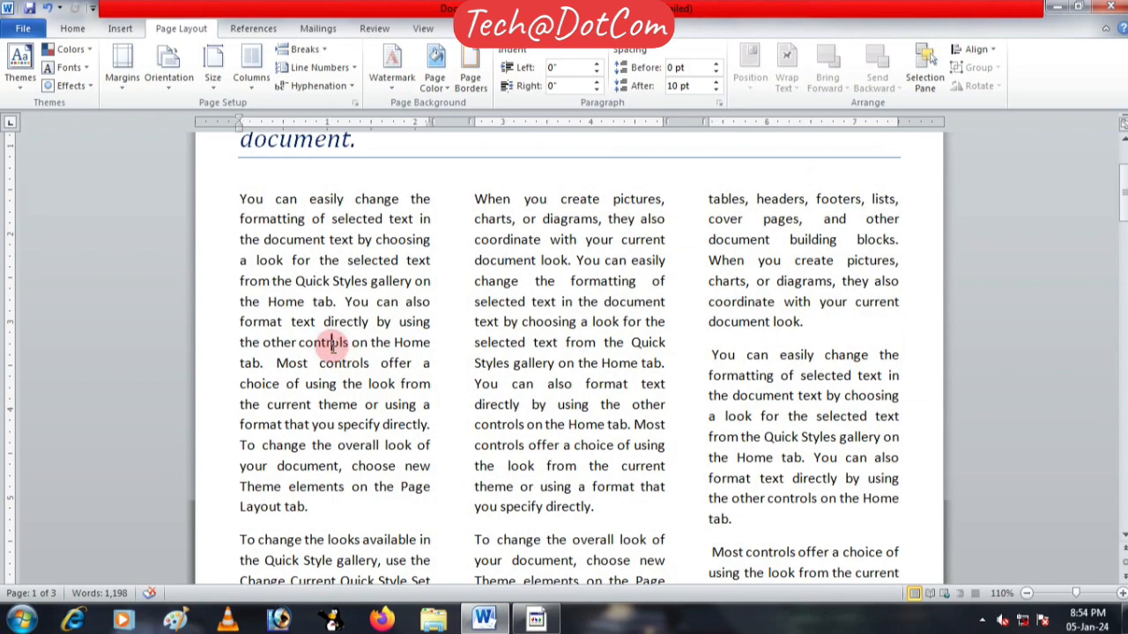
{"action": "left_click", "coordinate": [59, 31]}
{"action": "scroll", "coordinate": [396, 263], "scroll_direction": "up", "scroll_amount": 3}
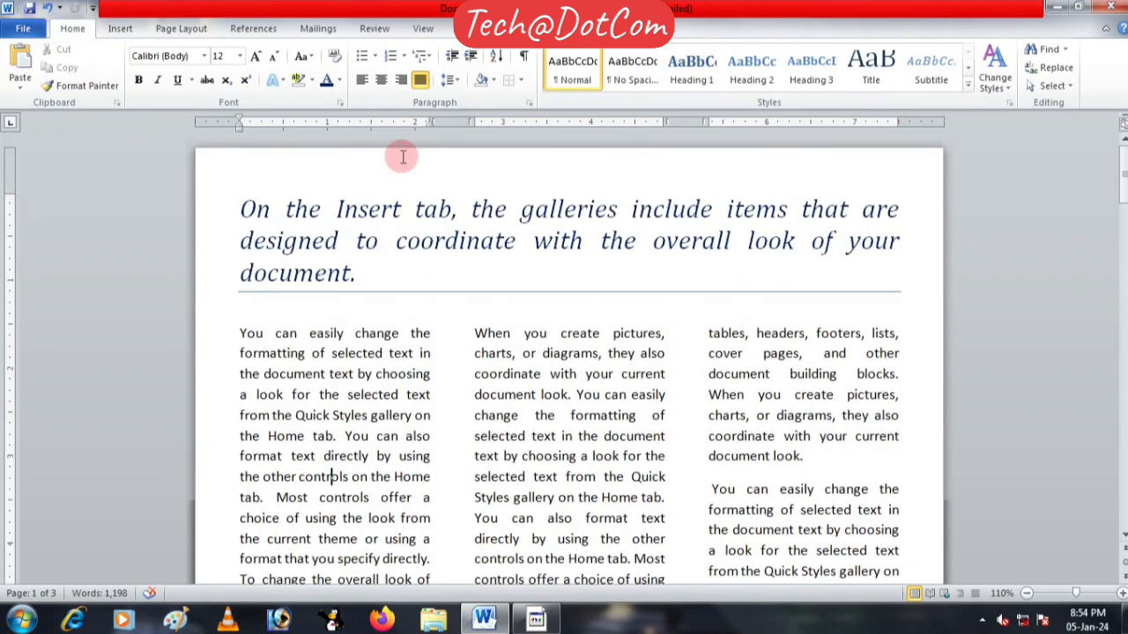
{"action": "left_click", "coordinate": [521, 81]}
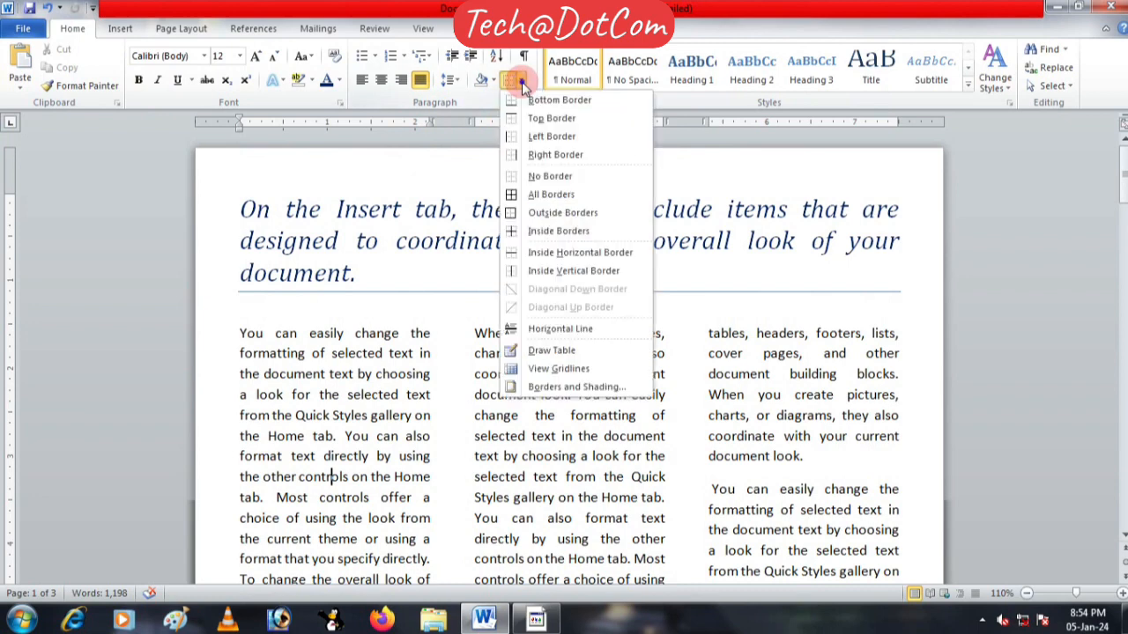
{"action": "left_click", "coordinate": [557, 215]}
{"action": "scroll", "coordinate": [549, 221], "scroll_direction": "down", "scroll_amount": 1}
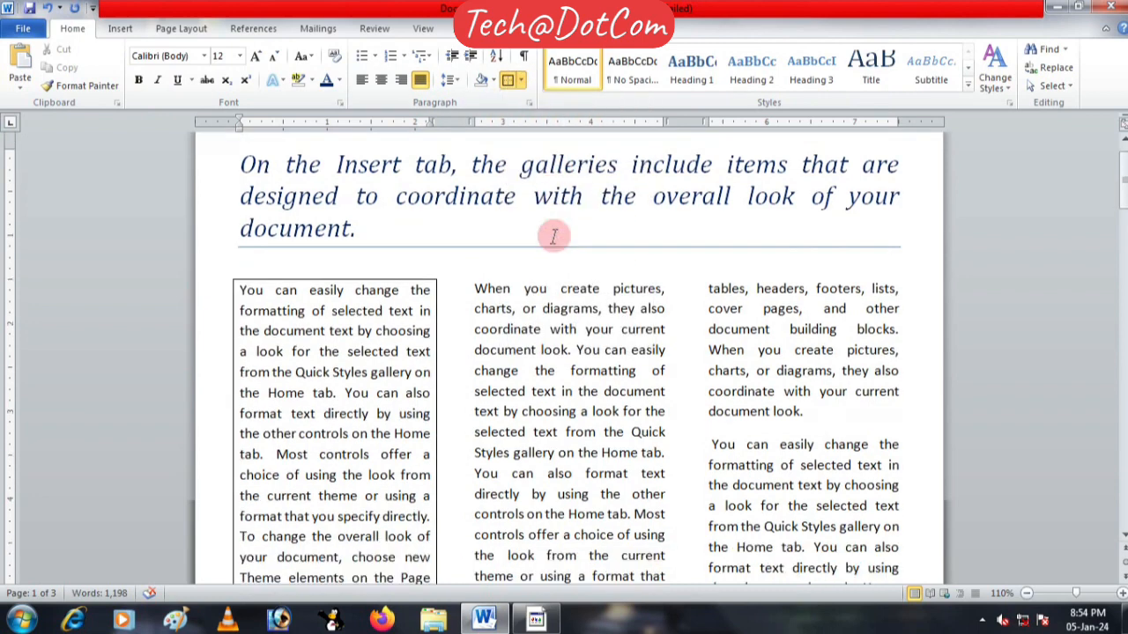
Shade the bordered first-column paragraph with a light aqua theme colour.
{"action": "left_click", "coordinate": [494, 80]}
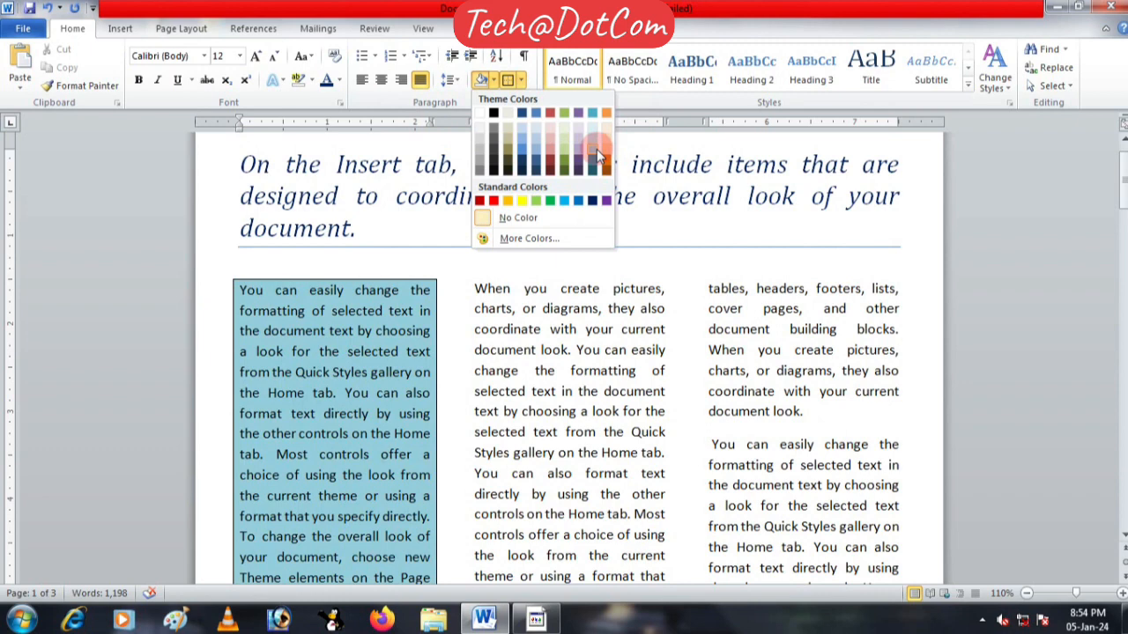
{"action": "left_click", "coordinate": [597, 149]}
{"action": "scroll", "coordinate": [655, 352], "scroll_direction": "down", "scroll_amount": 2}
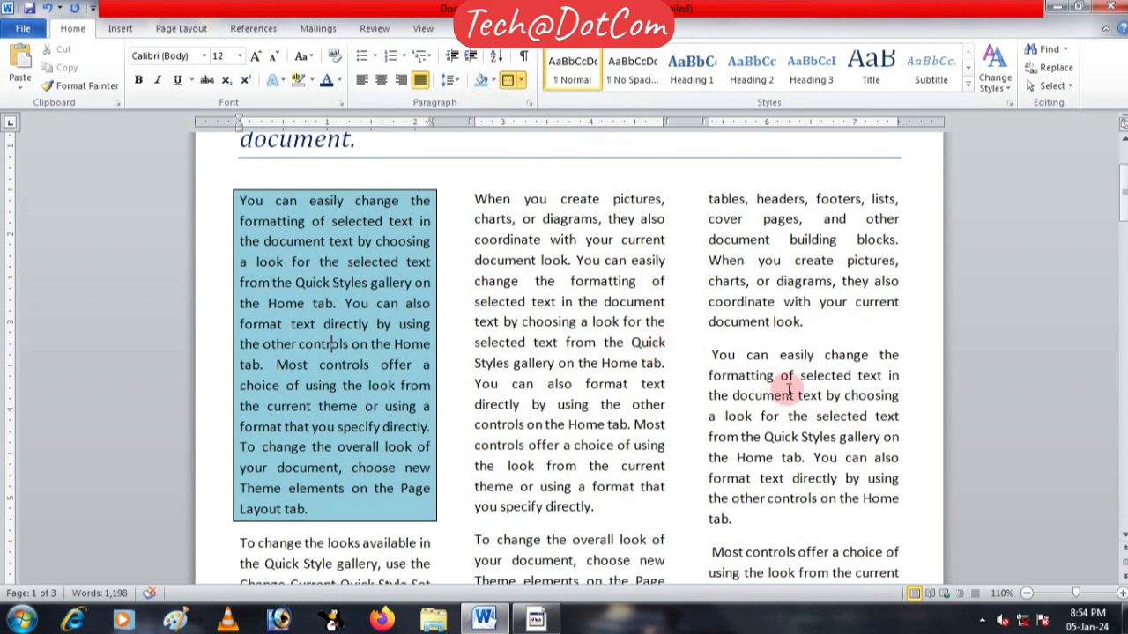
{"action": "scroll", "coordinate": [616, 392], "scroll_direction": "up", "scroll_amount": 1}
{"action": "scroll", "coordinate": [573, 385], "scroll_direction": "down", "scroll_amount": 1}
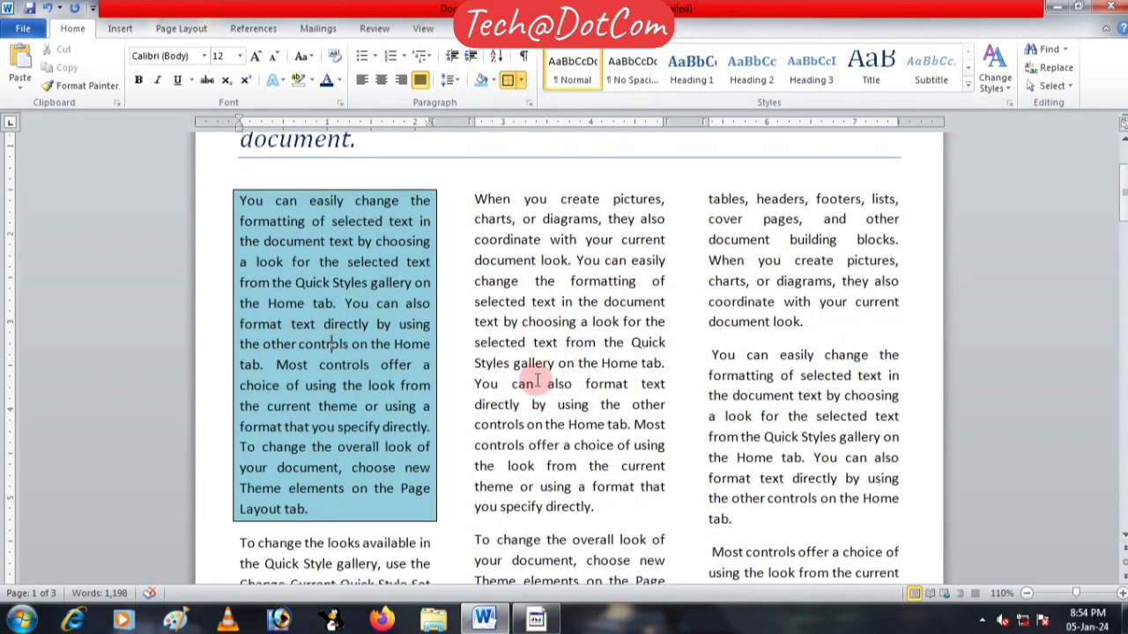
Add outside borders and light orange shading to the "You can easily change the formatting" paragraph in the third column.
{"action": "left_click", "coordinate": [749, 435]}
{"action": "left_click", "coordinate": [511, 79]}
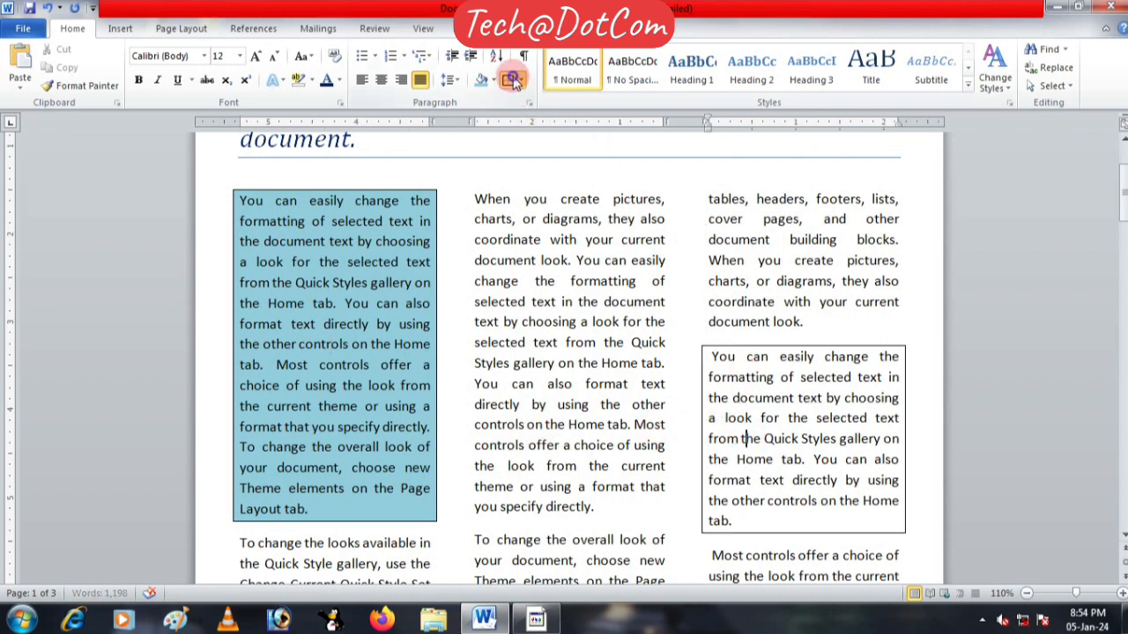
{"action": "left_click", "coordinate": [493, 80]}
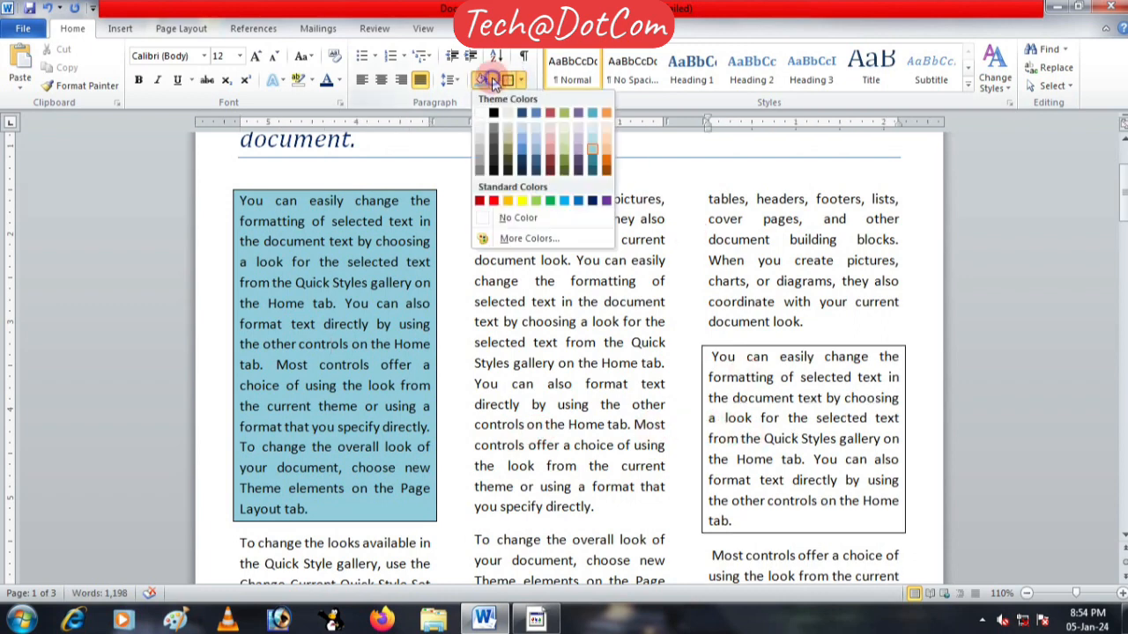
{"action": "left_click", "coordinate": [605, 151]}
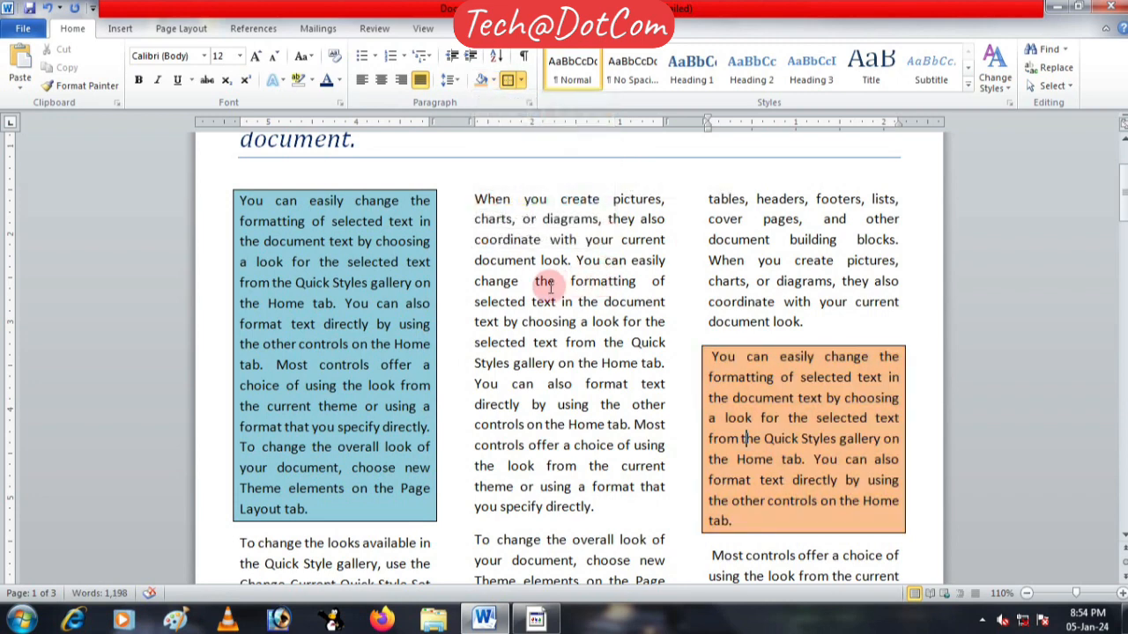
{"action": "left_click", "coordinate": [475, 199]}
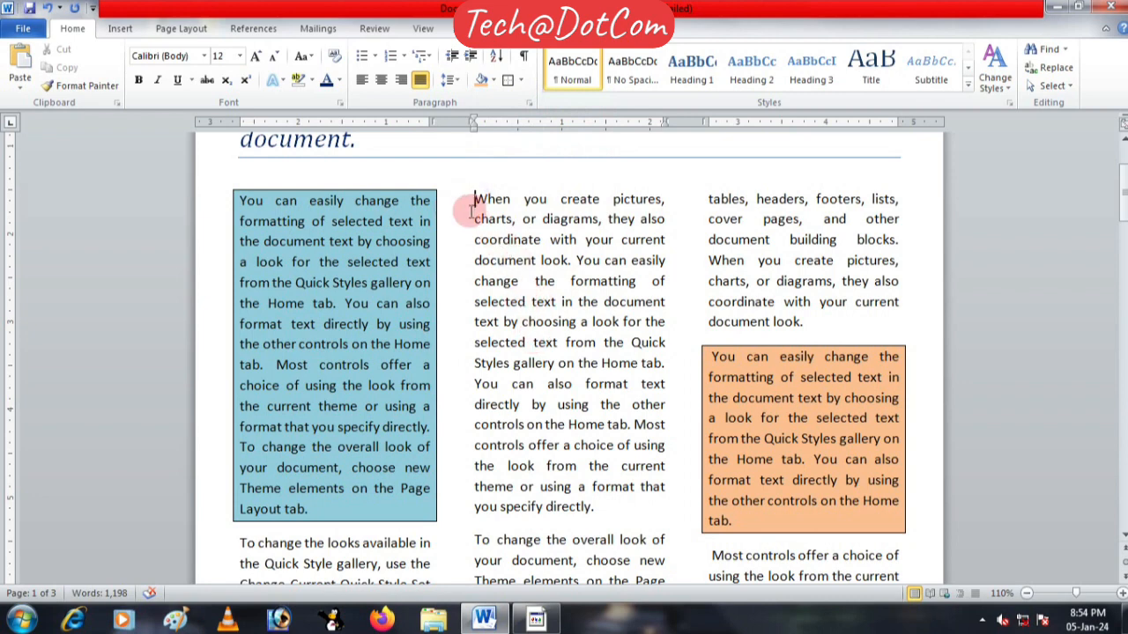
{"action": "left_click", "coordinate": [118, 28]}
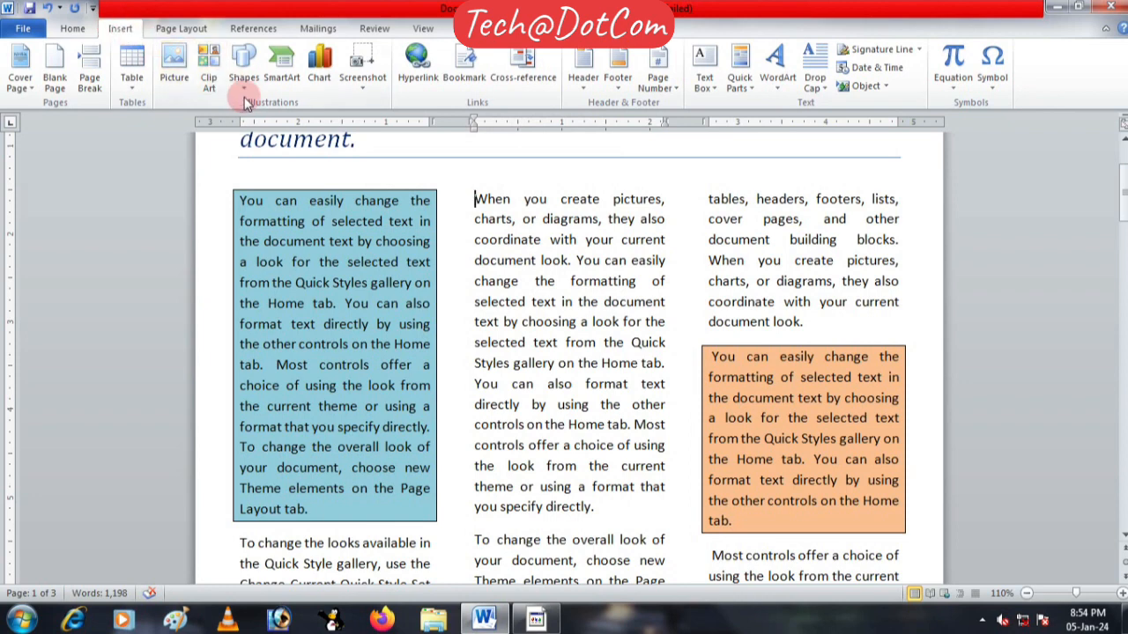
{"action": "left_click", "coordinate": [174, 60]}
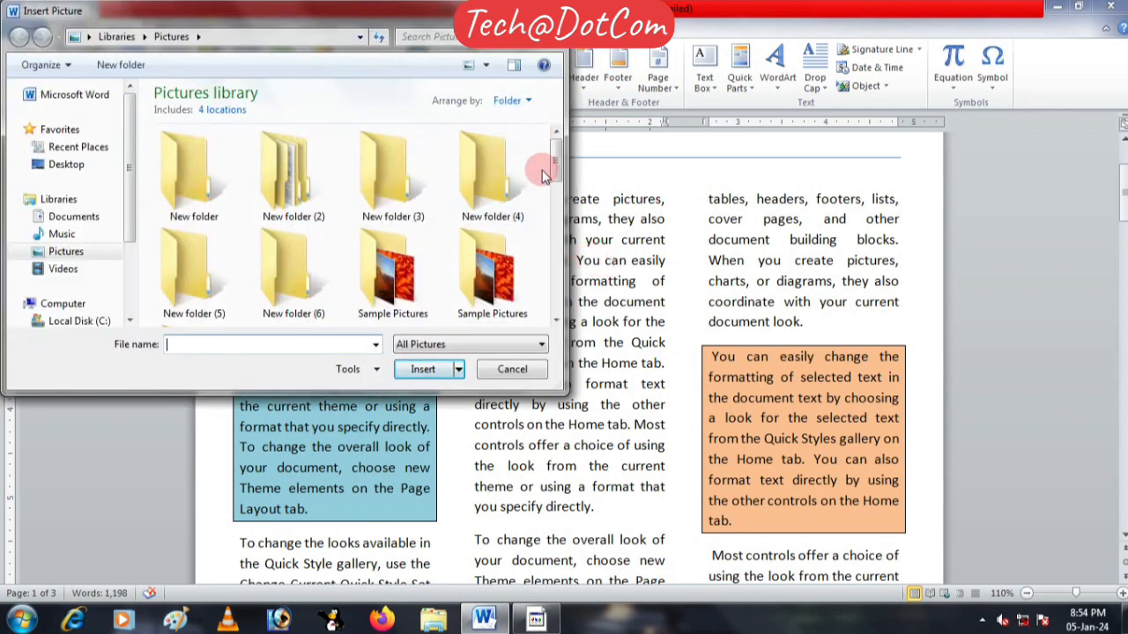
{"action": "left_click_drag", "start_coordinate": [554, 171], "coordinate": [546, 115]}
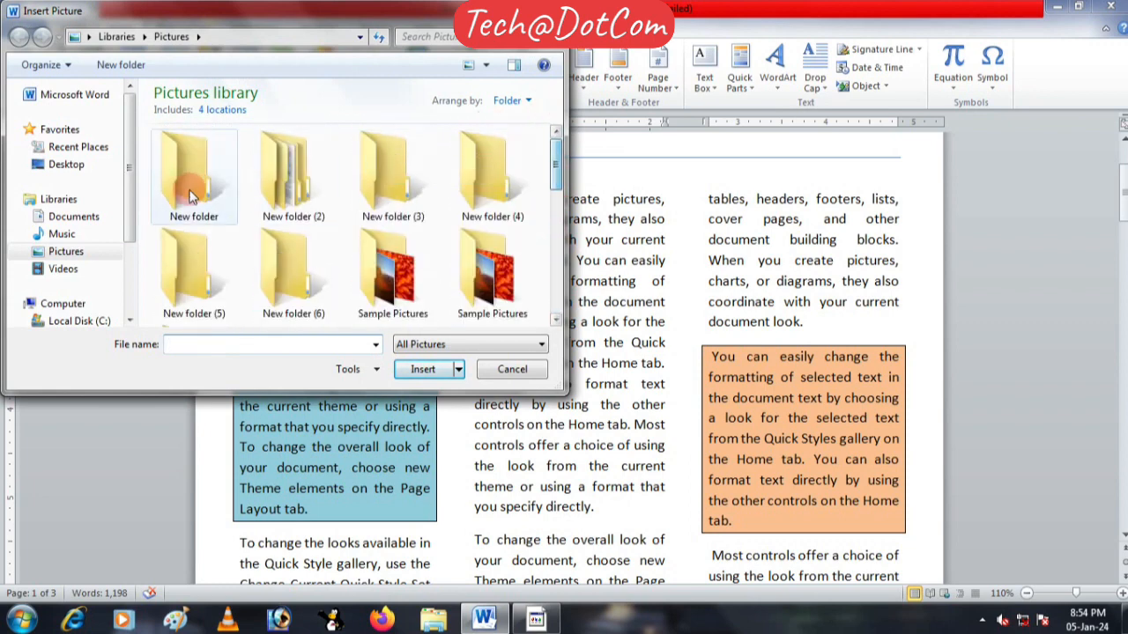
{"action": "left_click", "coordinate": [111, 212]}
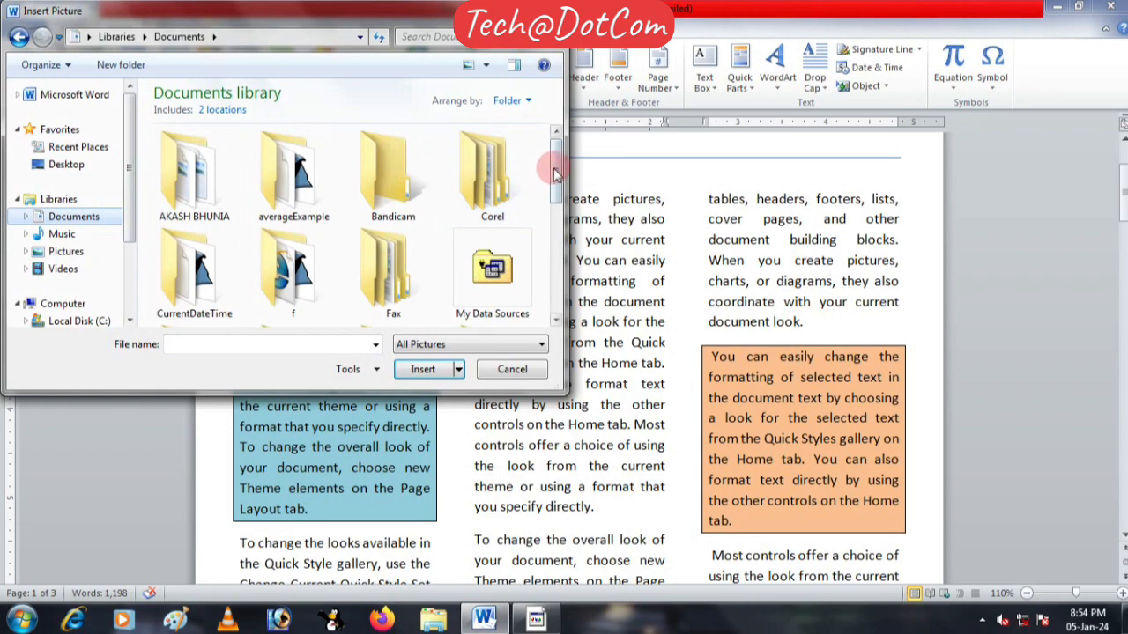
{"action": "left_click_drag", "start_coordinate": [549, 170], "coordinate": [553, 307]}
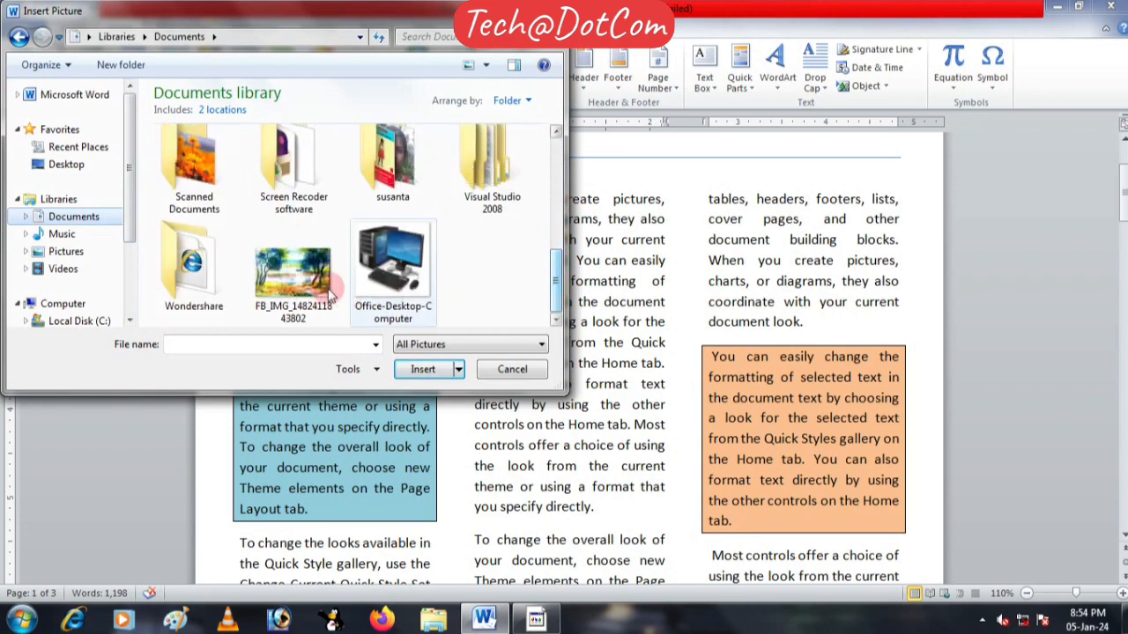
{"action": "left_click", "coordinate": [293, 278]}
{"action": "left_click", "coordinate": [420, 371]}
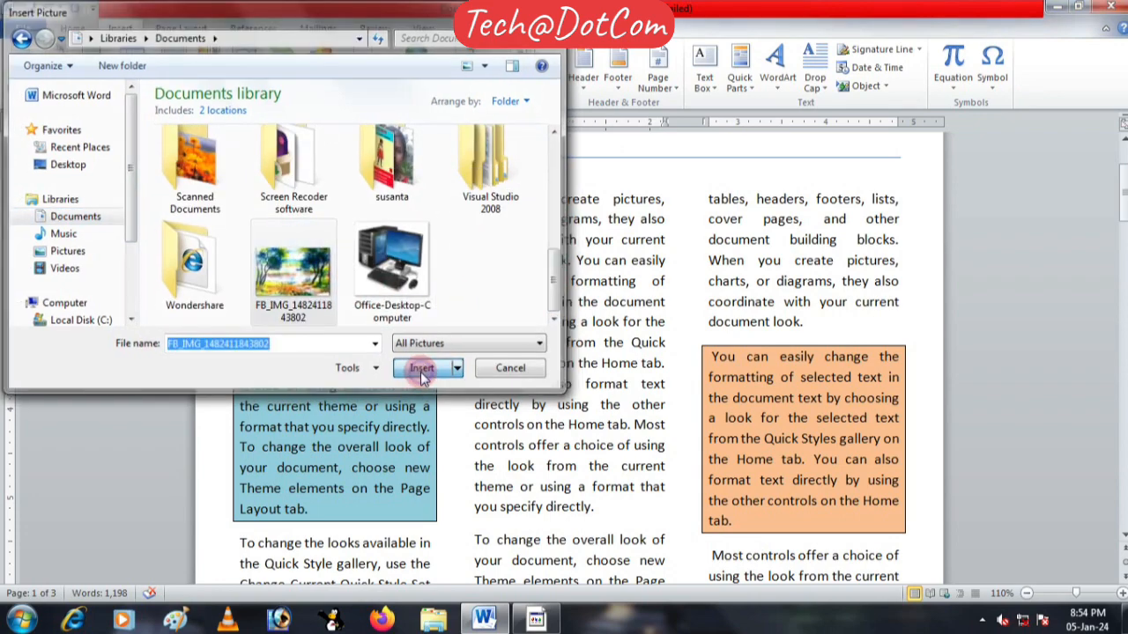
{"action": "left_click", "coordinate": [741, 322]}
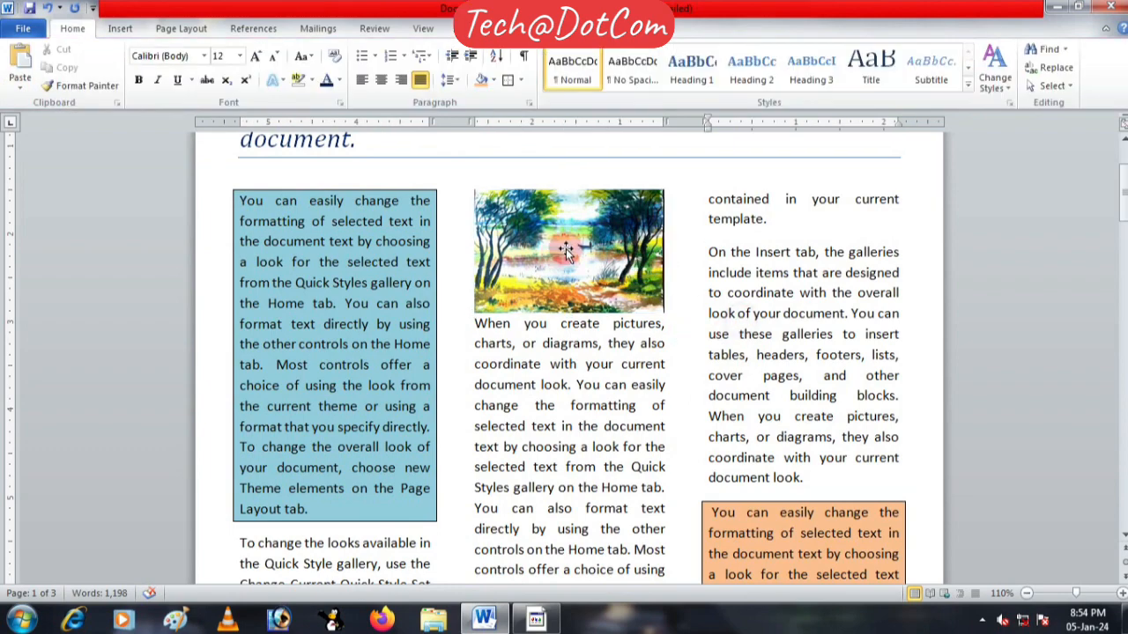
Set the landscape picture's text wrapping to Through and move it below the first four lines of the second column.
{"action": "left_click", "coordinate": [572, 256]}
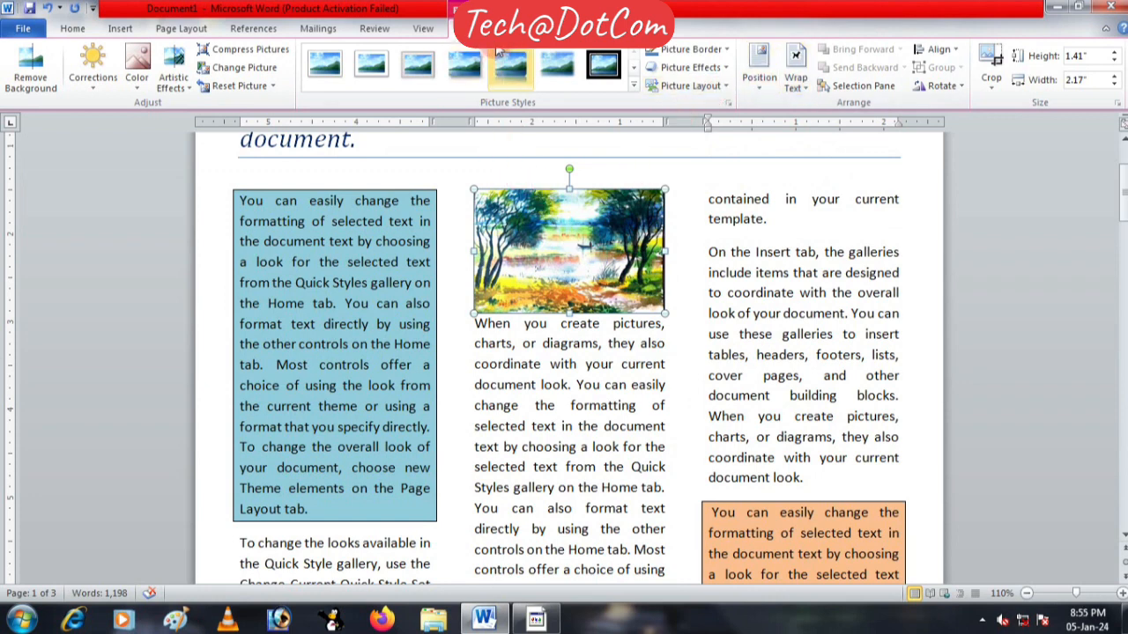
{"action": "left_click", "coordinate": [809, 97]}
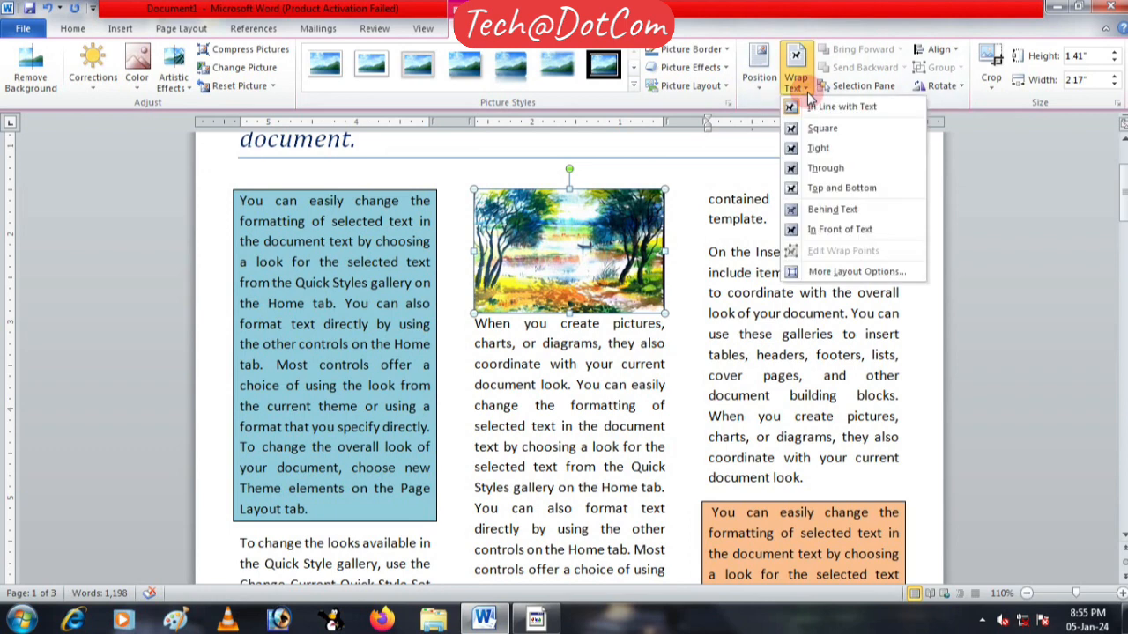
{"action": "left_click", "coordinate": [812, 173]}
{"action": "left_click_drag", "start_coordinate": [562, 245], "coordinate": [577, 345]}
{"action": "scroll", "coordinate": [577, 345], "scroll_direction": "down", "scroll_amount": 2}
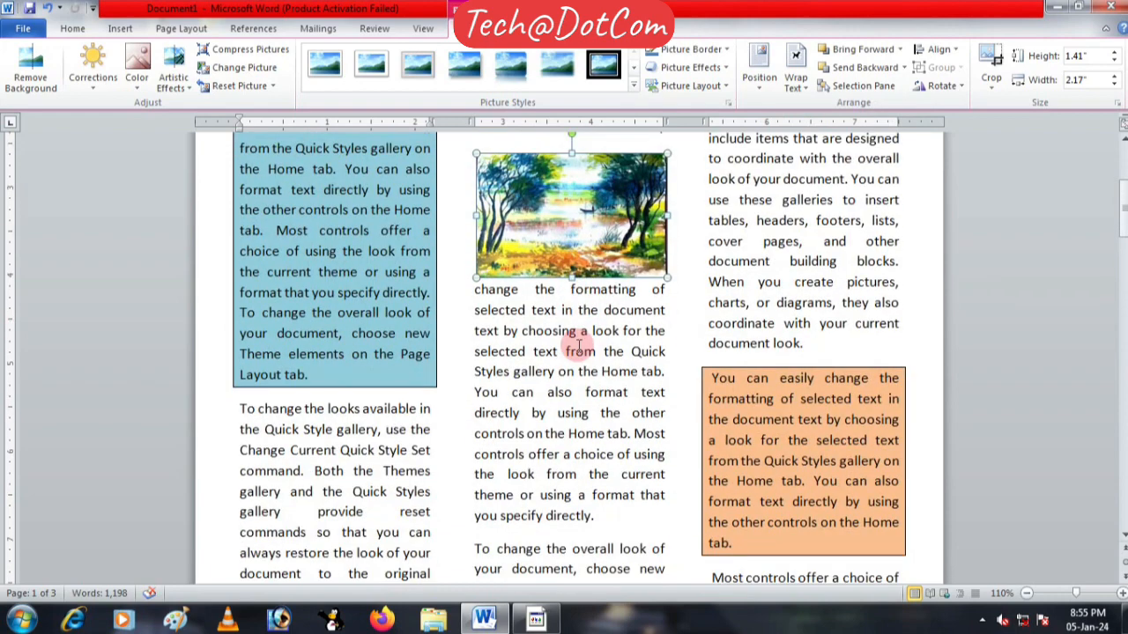
{"action": "scroll", "coordinate": [582, 348], "scroll_direction": "up", "scroll_amount": 2}
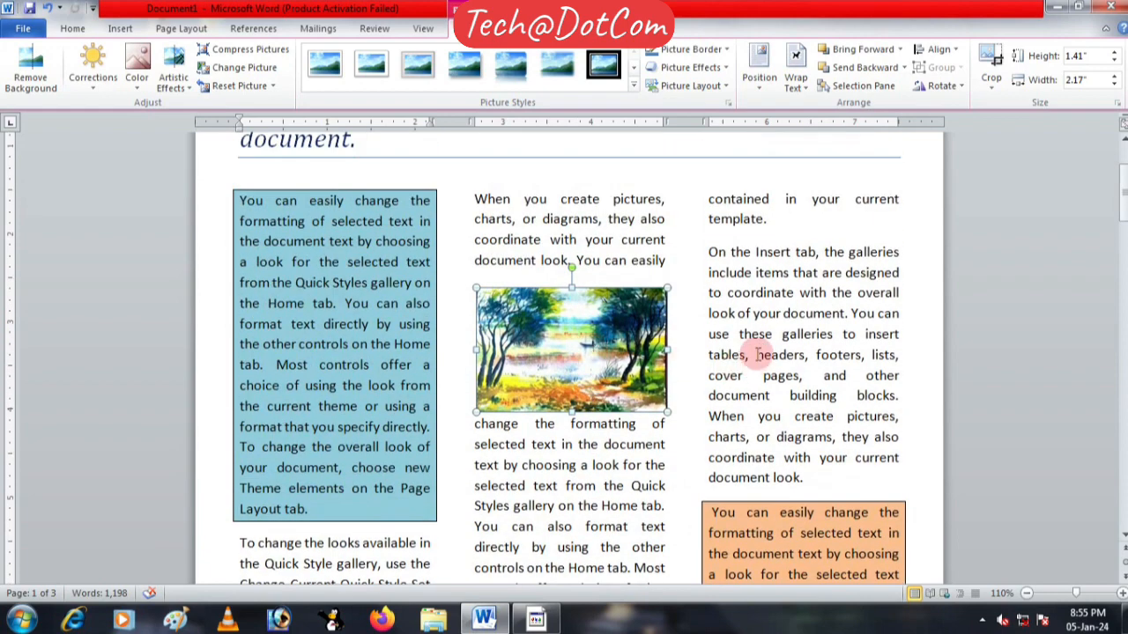
{"action": "left_click", "coordinate": [704, 354]}
Add outside borders and light purple shading to the first "You can easily change the formatting" paragraph on page 2.
{"action": "scroll", "coordinate": [718, 361], "scroll_direction": "down", "scroll_amount": 5}
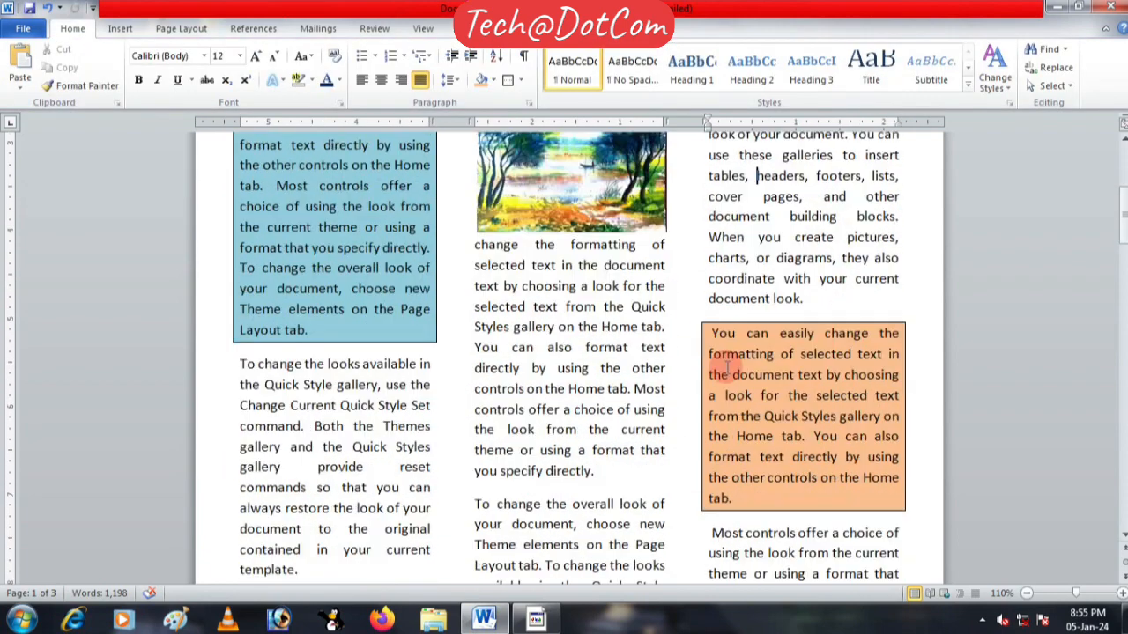
{"action": "scroll", "coordinate": [726, 365], "scroll_direction": "down", "scroll_amount": 6}
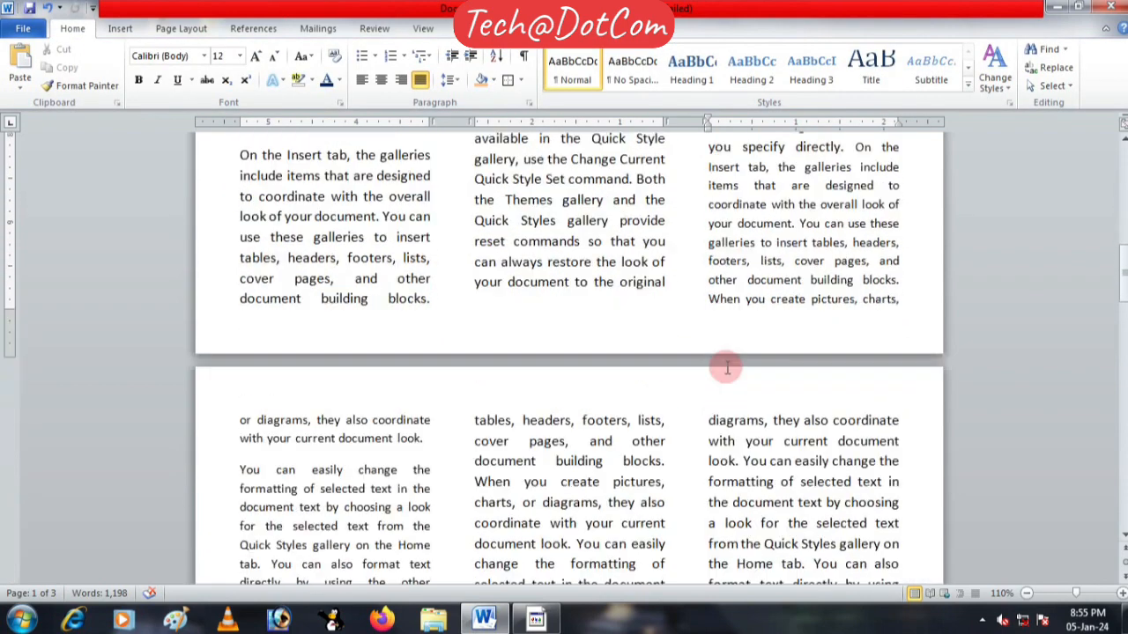
{"action": "scroll", "coordinate": [727, 366], "scroll_direction": "down", "scroll_amount": 2}
{"action": "left_click", "coordinate": [340, 373]}
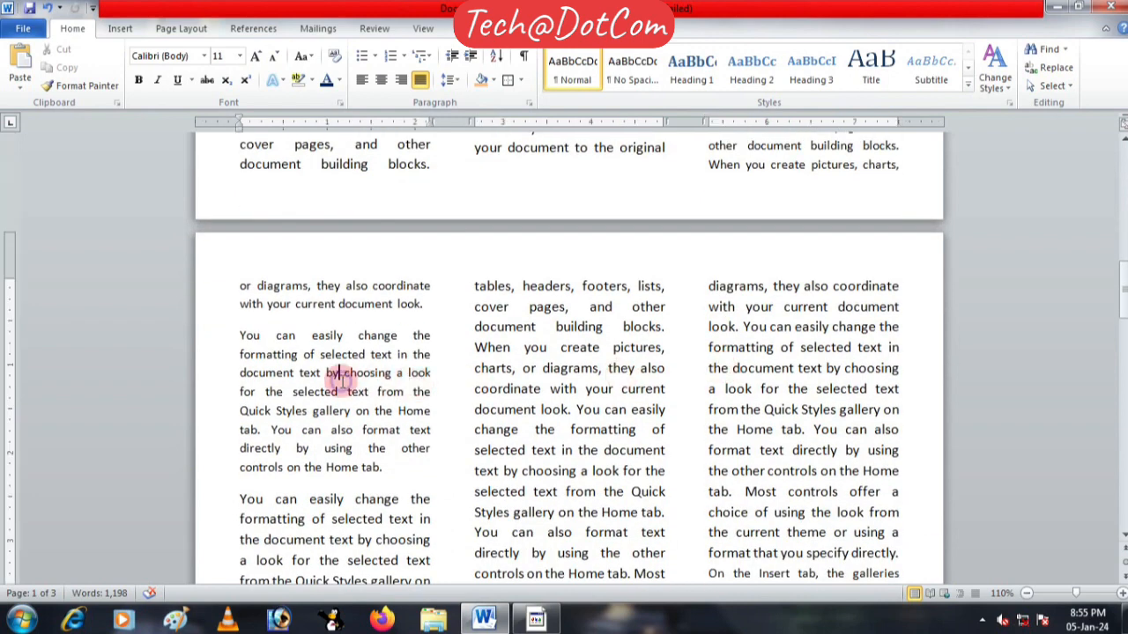
{"action": "left_click", "coordinate": [507, 80]}
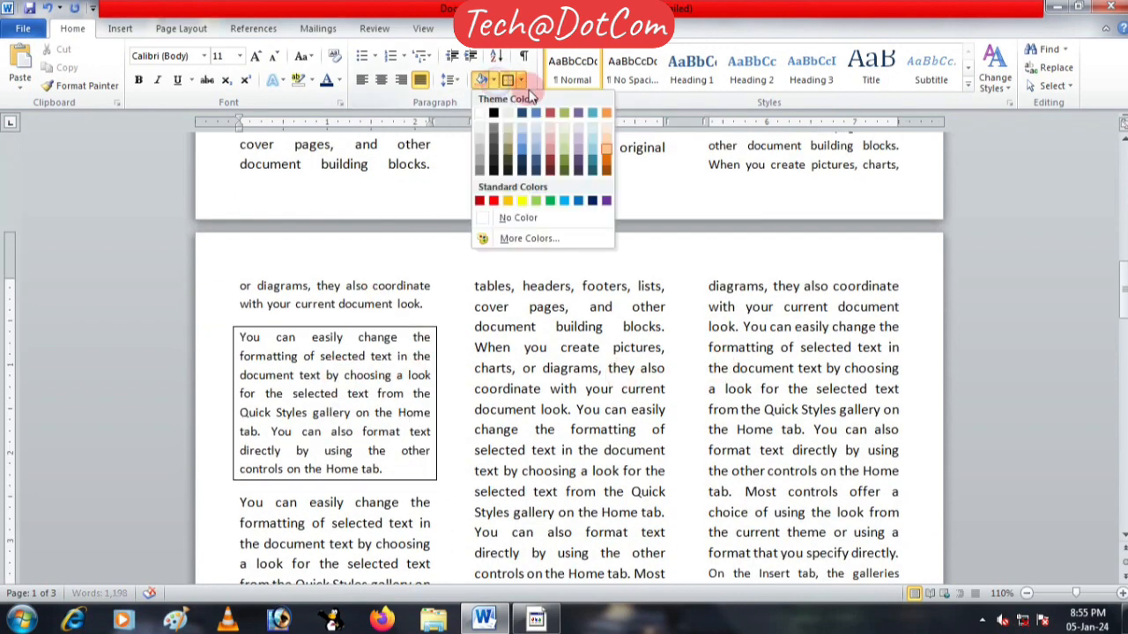
{"action": "left_click", "coordinate": [491, 79]}
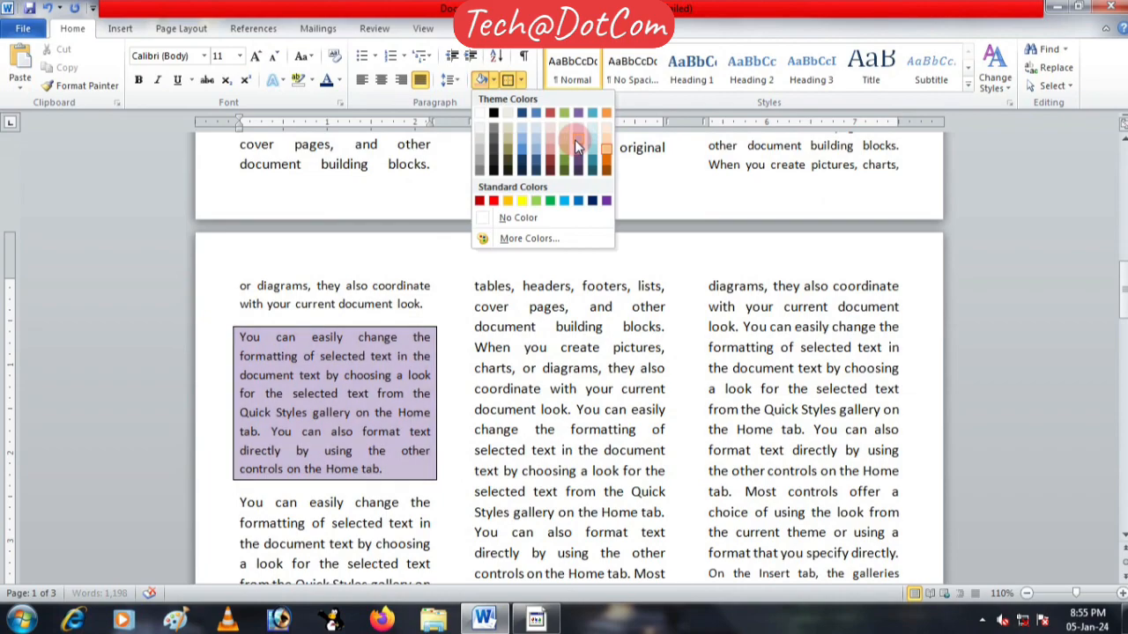
{"action": "left_click", "coordinate": [578, 139]}
Review the column layout through to the third page, then return to the heading on page 1.
{"action": "scroll", "coordinate": [677, 407], "scroll_direction": "down", "scroll_amount": 11}
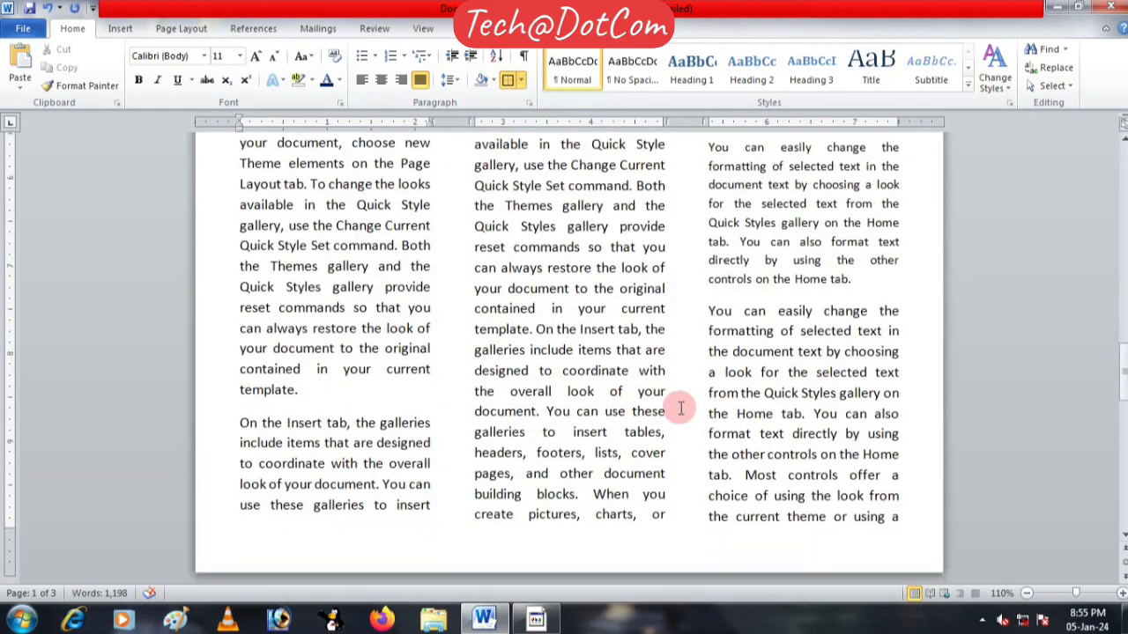
{"action": "scroll", "coordinate": [680, 409], "scroll_direction": "down", "scroll_amount": 4}
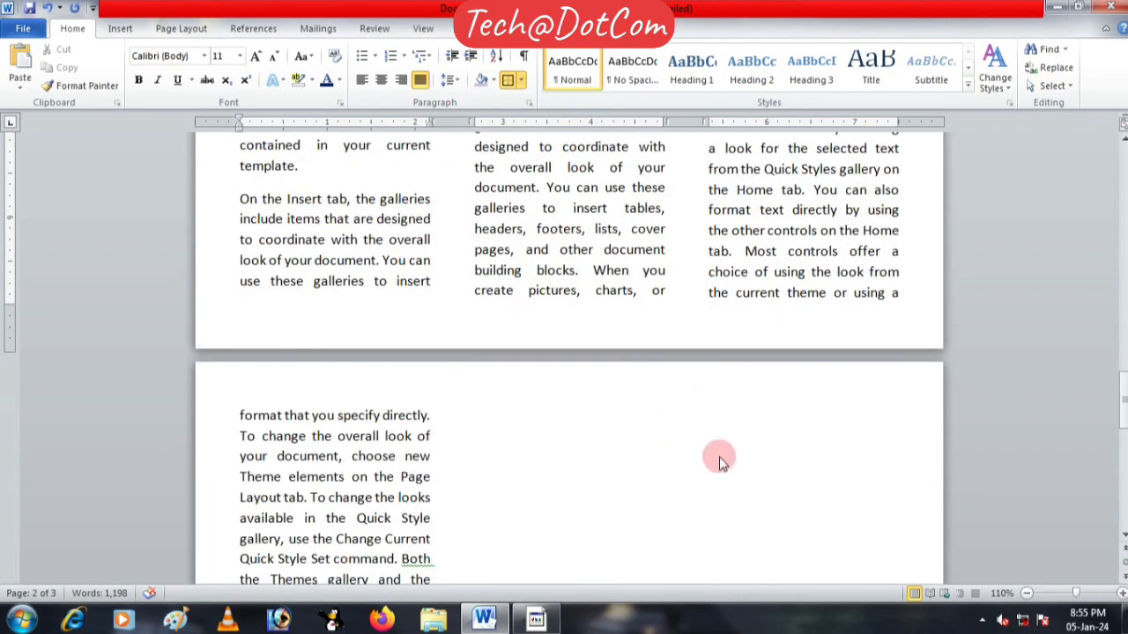
{"action": "scroll", "coordinate": [719, 457], "scroll_direction": "up", "scroll_amount": 20}
{"action": "scroll", "coordinate": [719, 456], "scroll_direction": "up", "scroll_amount": 7}
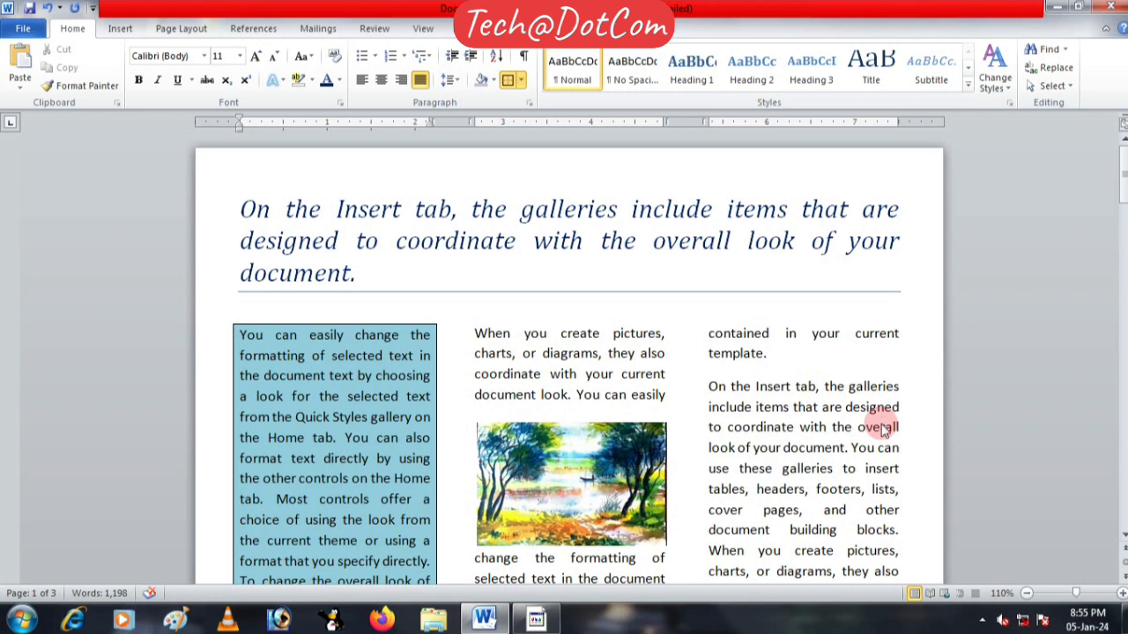
Examine the pages in print preview at several zoom levels along with the copies setting, then return to the document.
{"action": "key", "text": "ctrl+p"}
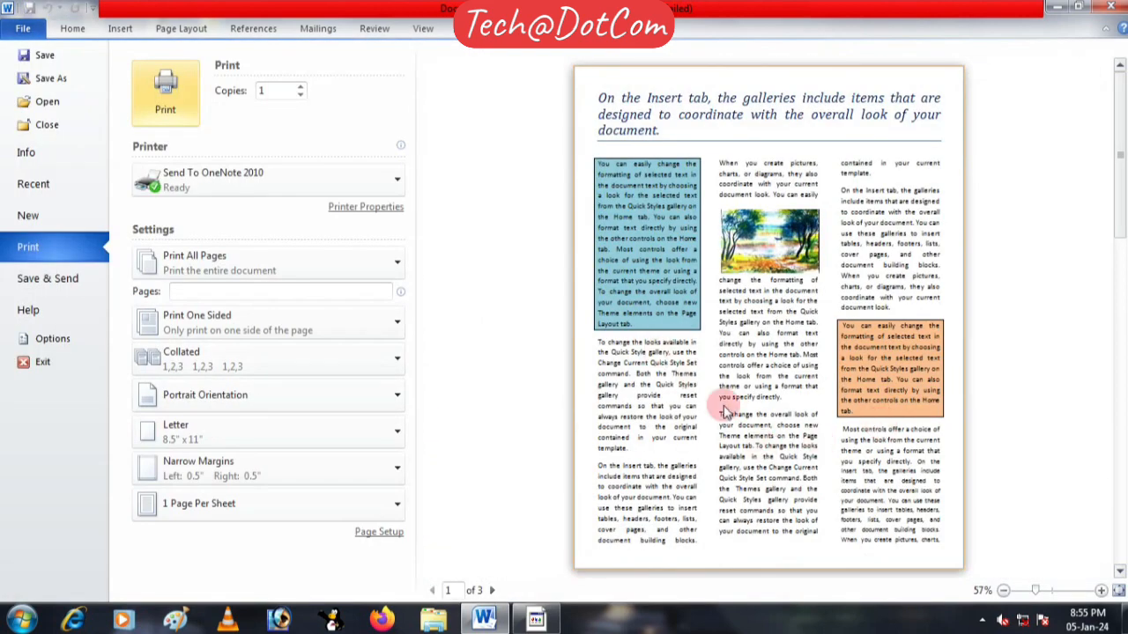
{"action": "left_click", "coordinate": [1002, 591]}
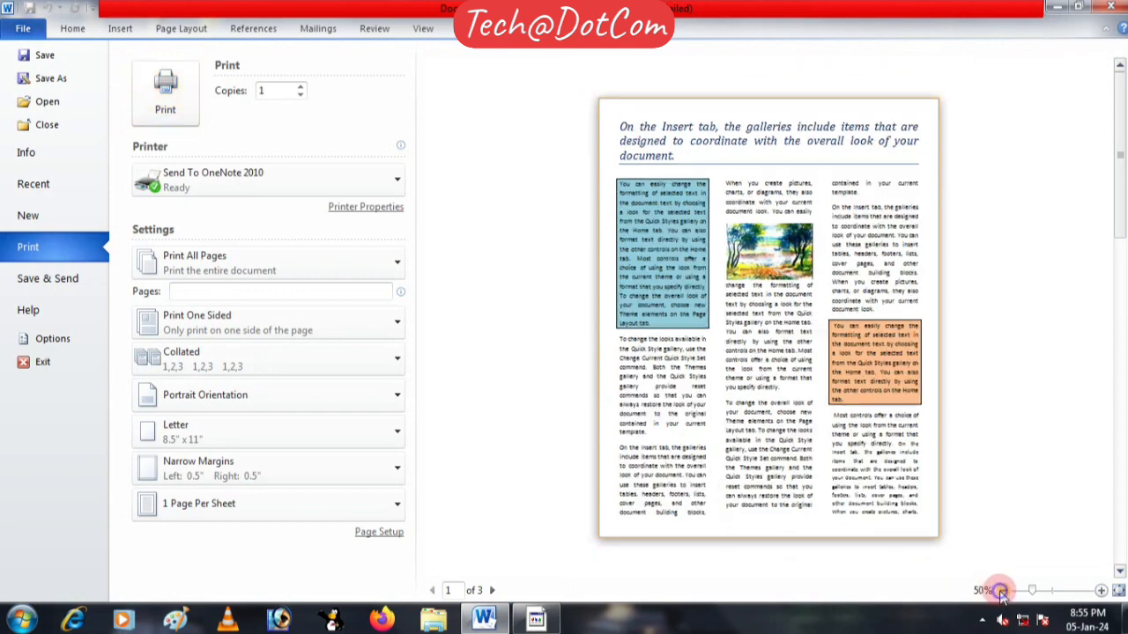
{"action": "left_click", "coordinate": [1003, 590]}
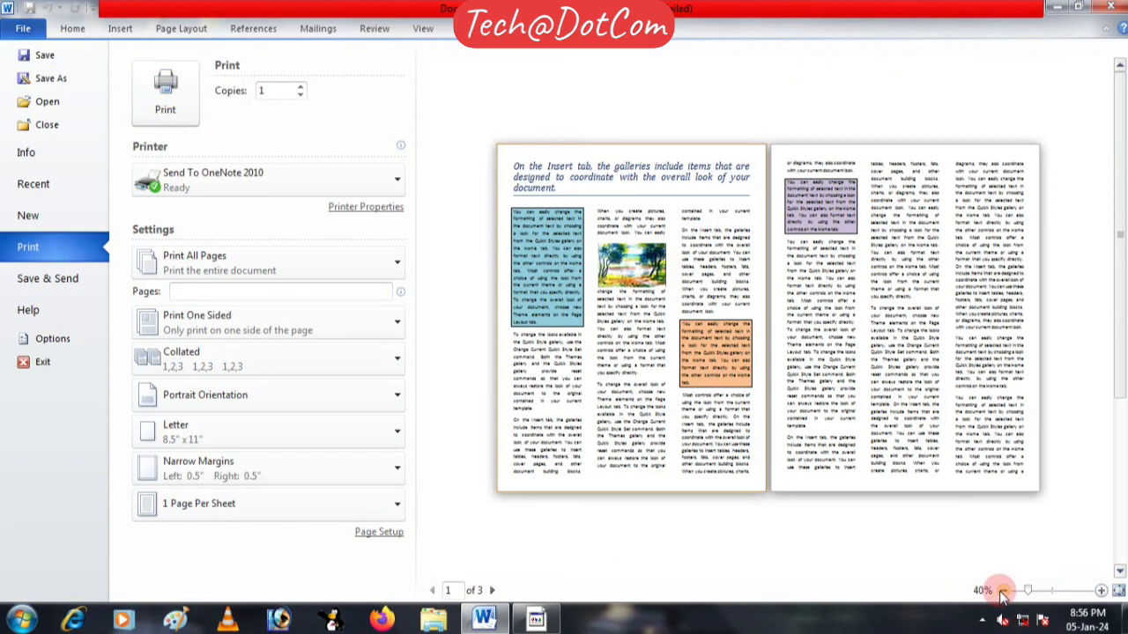
{"action": "left_click", "coordinate": [1002, 590]}
{"action": "left_click", "coordinate": [1003, 590]}
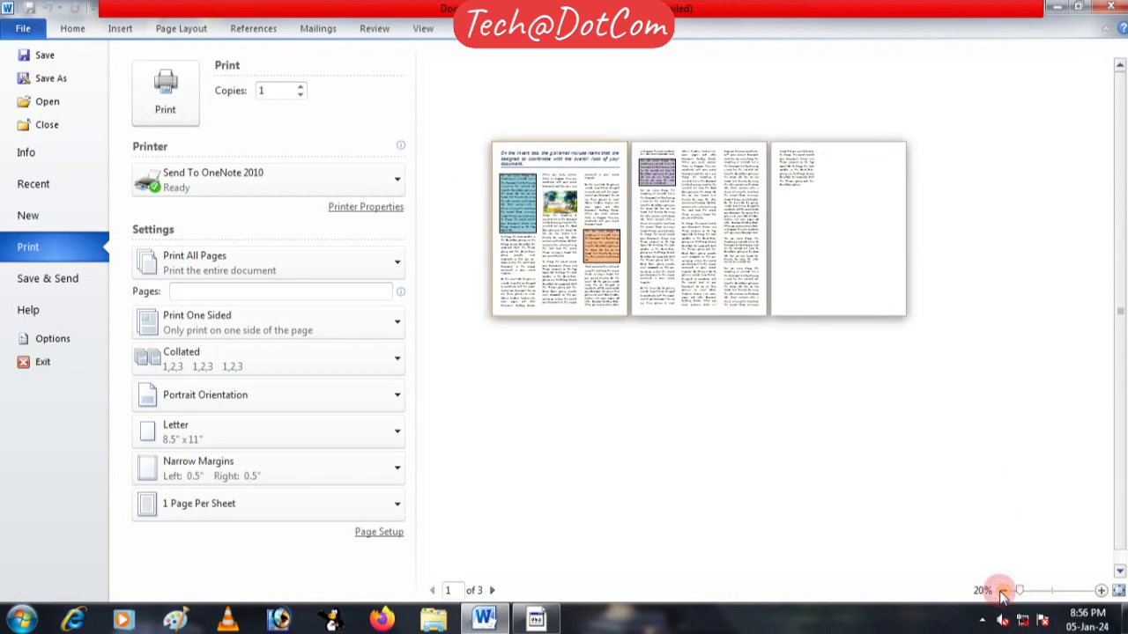
{"action": "left_click", "coordinate": [1100, 591]}
{"action": "left_click", "coordinate": [1102, 590]}
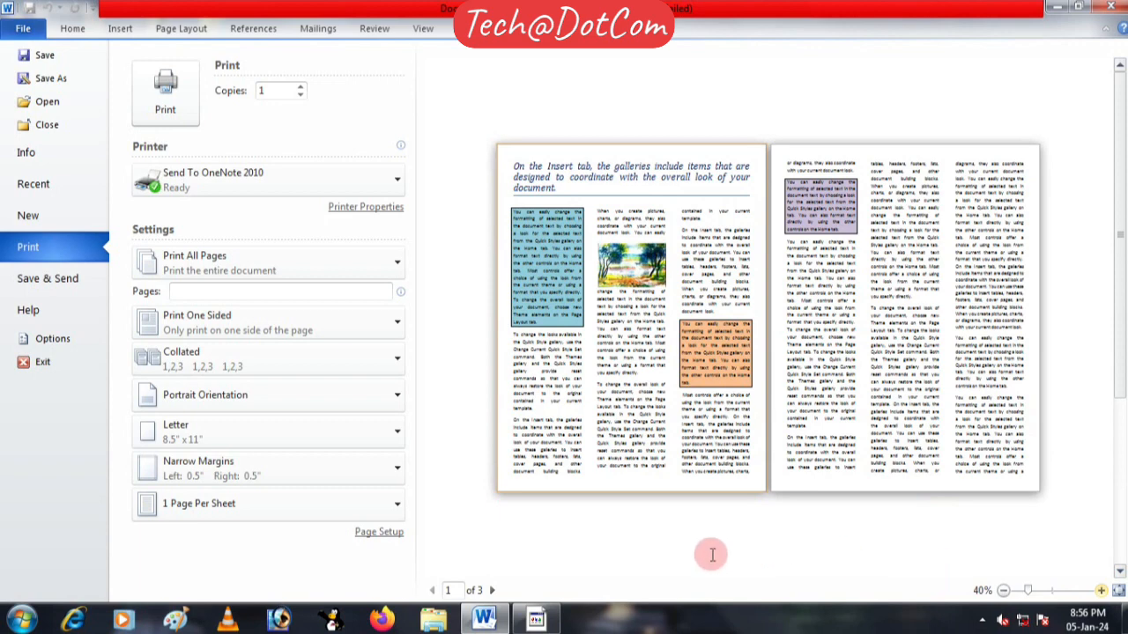
{"action": "left_click", "coordinate": [165, 91]}
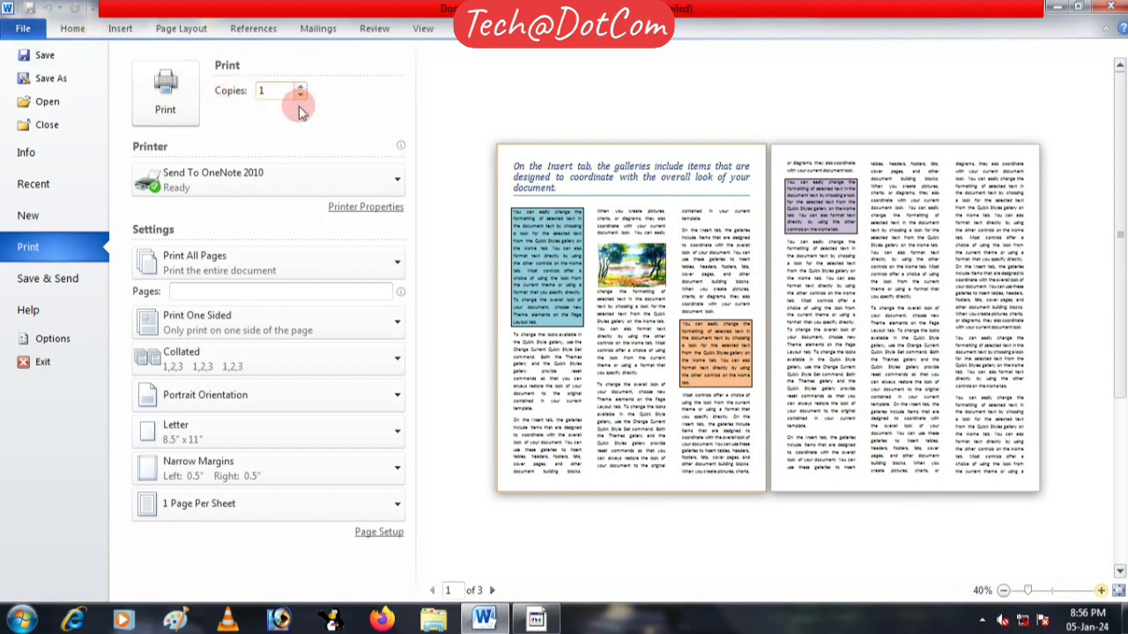
{"action": "left_click", "coordinate": [266, 90]}
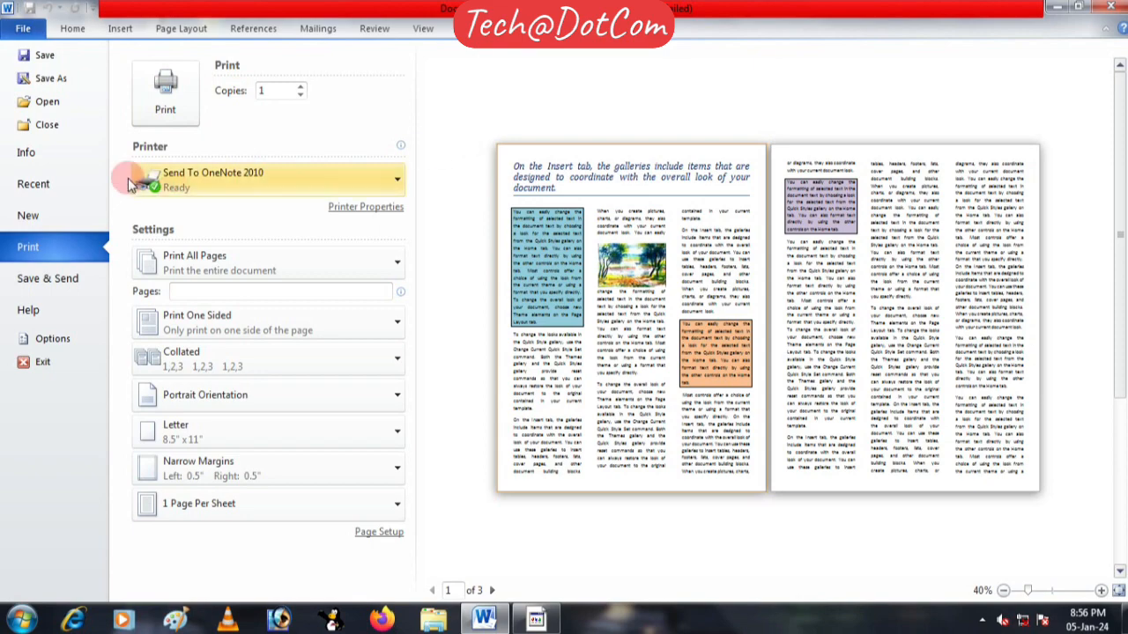
{"action": "left_click", "coordinate": [79, 29]}
Reduce the document zoom to 60% to examine the first two pages side by side.
{"action": "scroll", "coordinate": [401, 319], "scroll_direction": "up", "scroll_amount": 6}
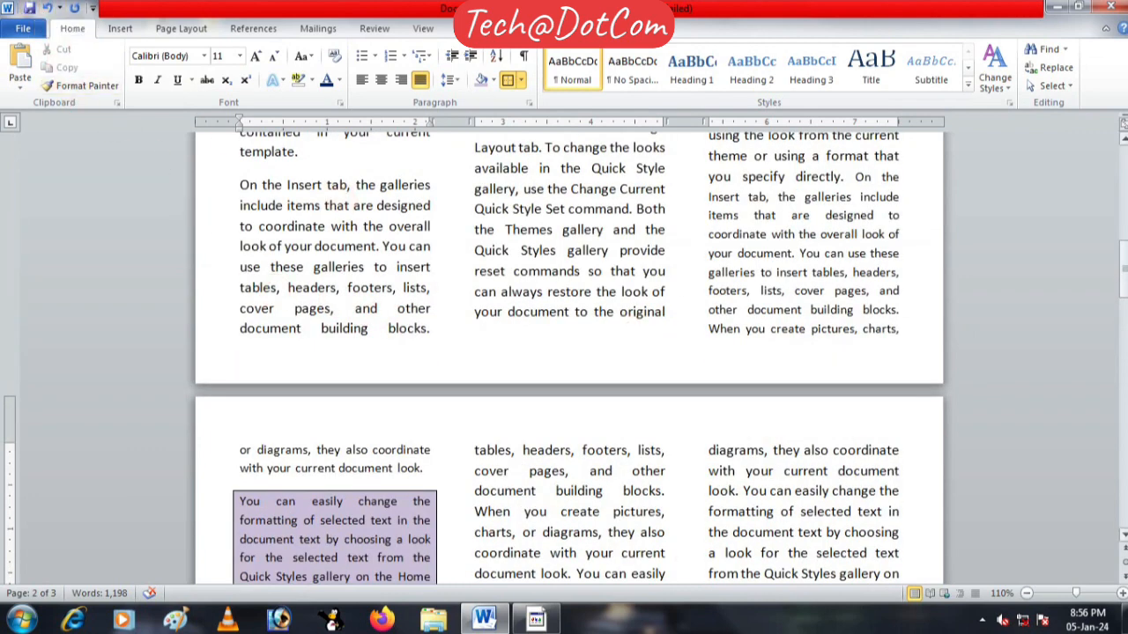
{"action": "left_click", "coordinate": [1027, 594]}
{"action": "left_click", "coordinate": [1027, 594]}
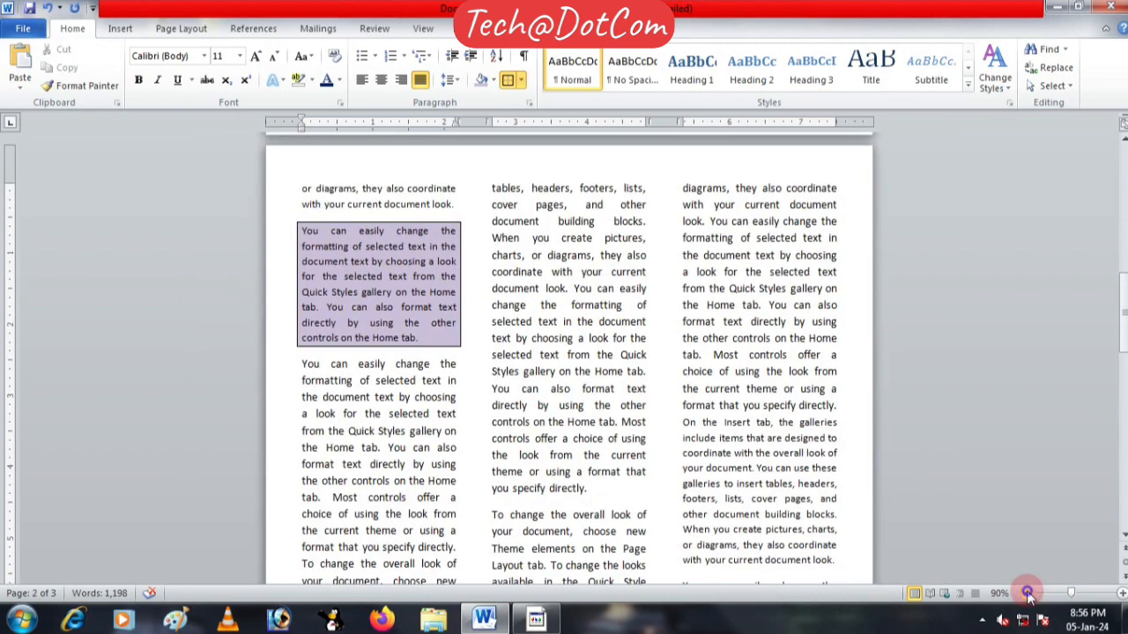
{"action": "left_click", "coordinate": [1027, 594]}
{"action": "left_click", "coordinate": [1027, 594]}
{"action": "left_click", "coordinate": [1028, 594]}
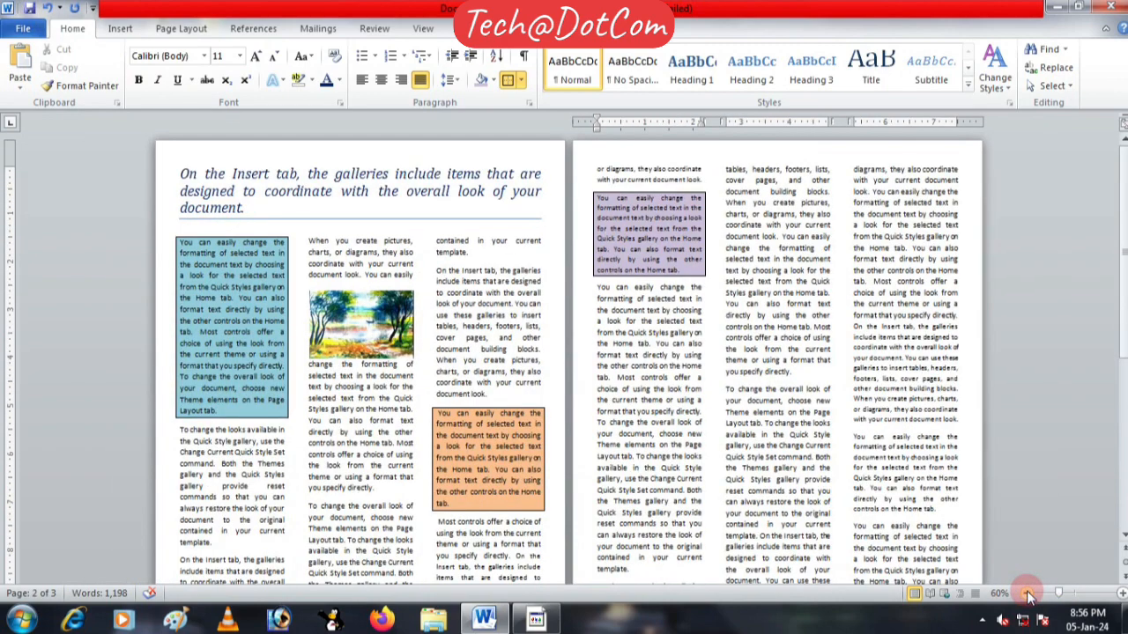